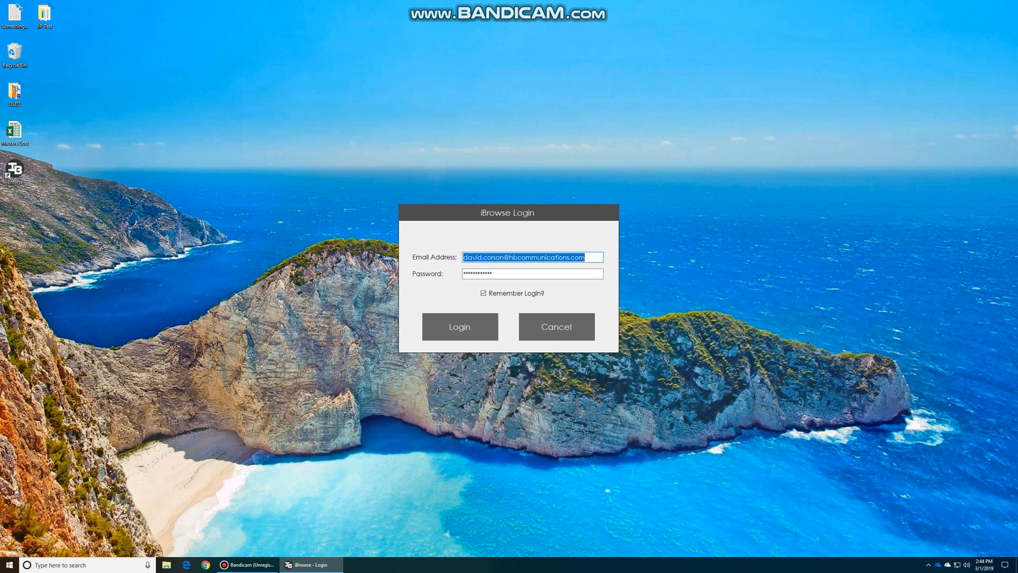
Log in to iBrowse with the remembered credentials.
left_click(459, 326)
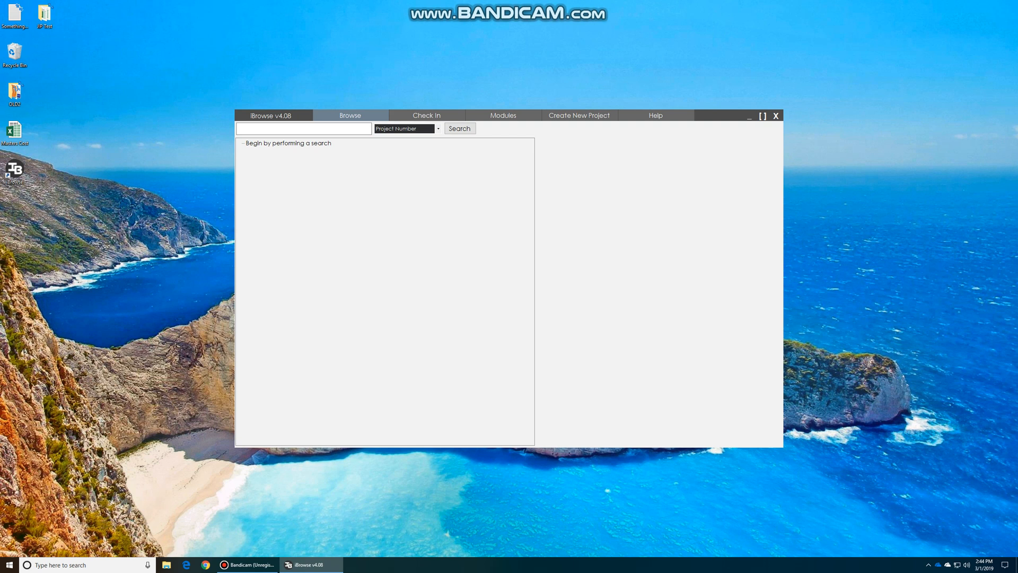
Try the main window maximized and restored to normal size, and reposition it over the desktop.
left_click_drag(718, 116, 684, 88)
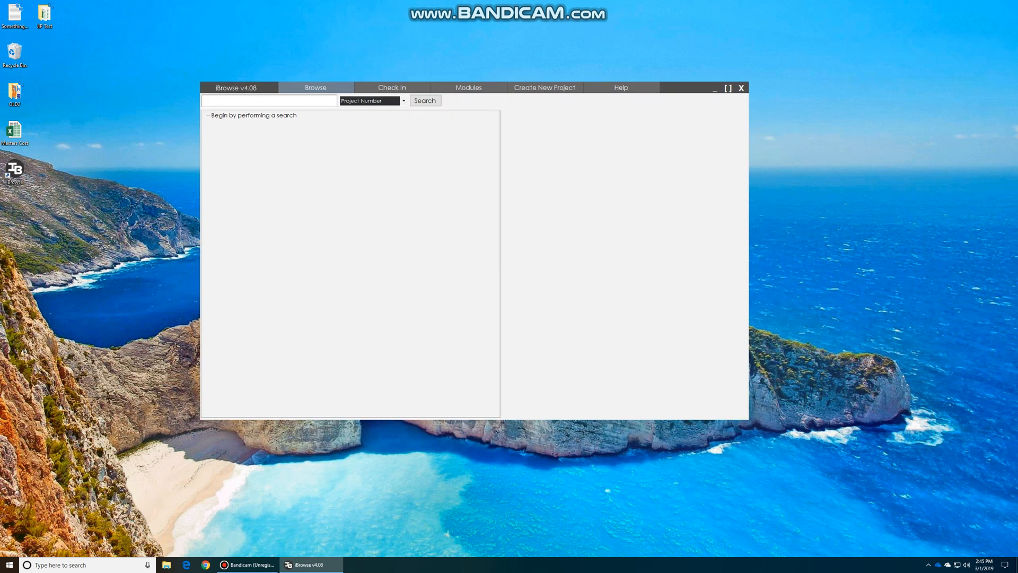
mouse_move(746, 418)
left_mouse_down()
mouse_move(875, 507)
mouse_move(867, 463)
mouse_move(899, 515)
mouse_move(747, 419)
left_mouse_up()
left_click(728, 89)
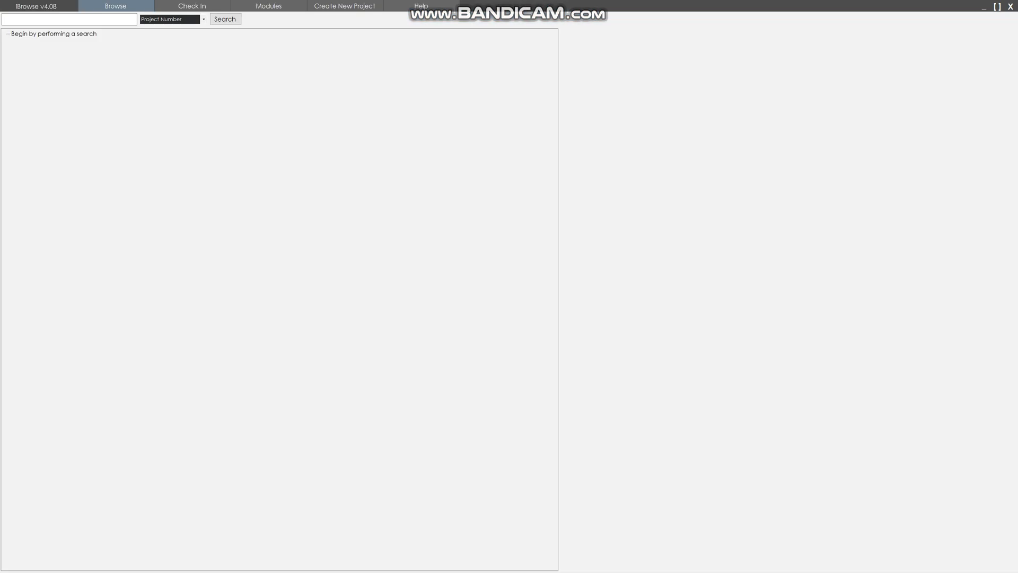
left_click(997, 7)
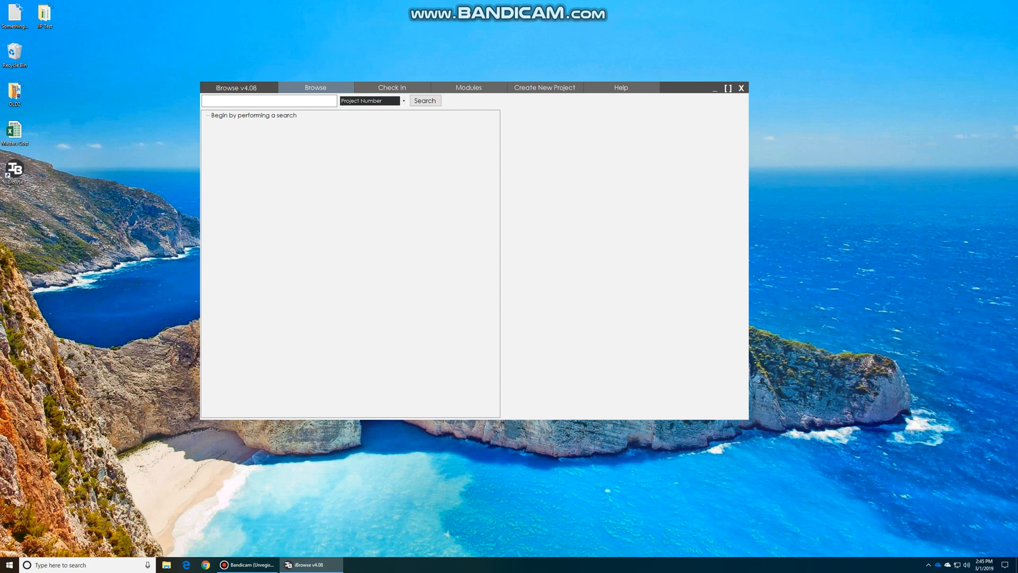
left_click_drag(686, 88, 704, 99)
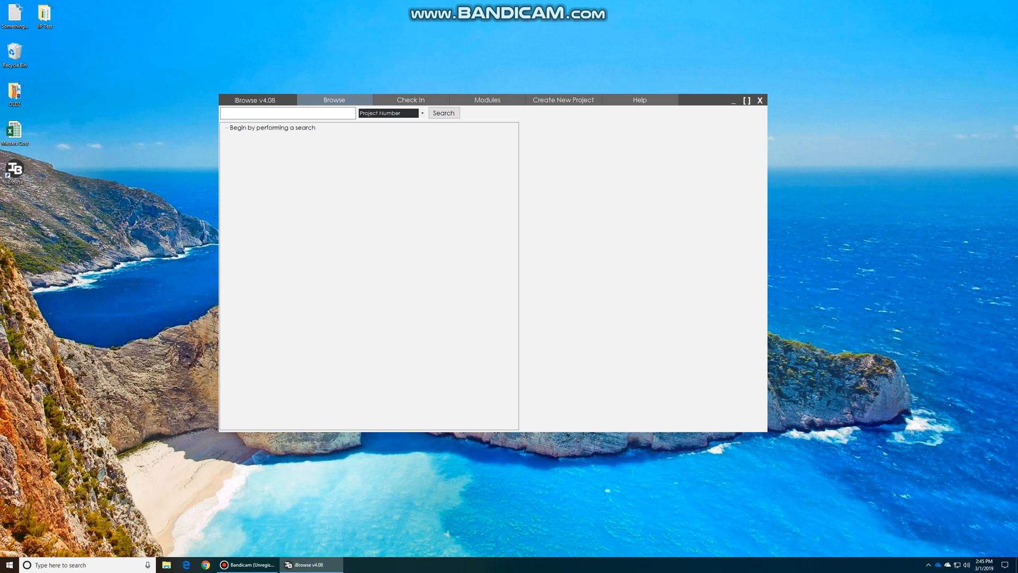
Examine the list of existing customers in the new project form without selecting one.
left_click(564, 99)
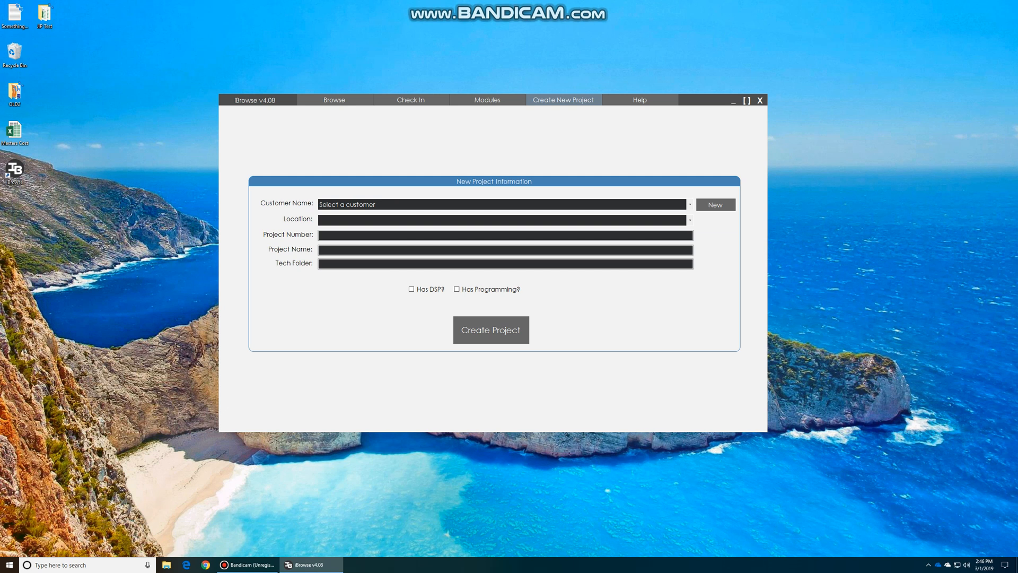
left_click(690, 204)
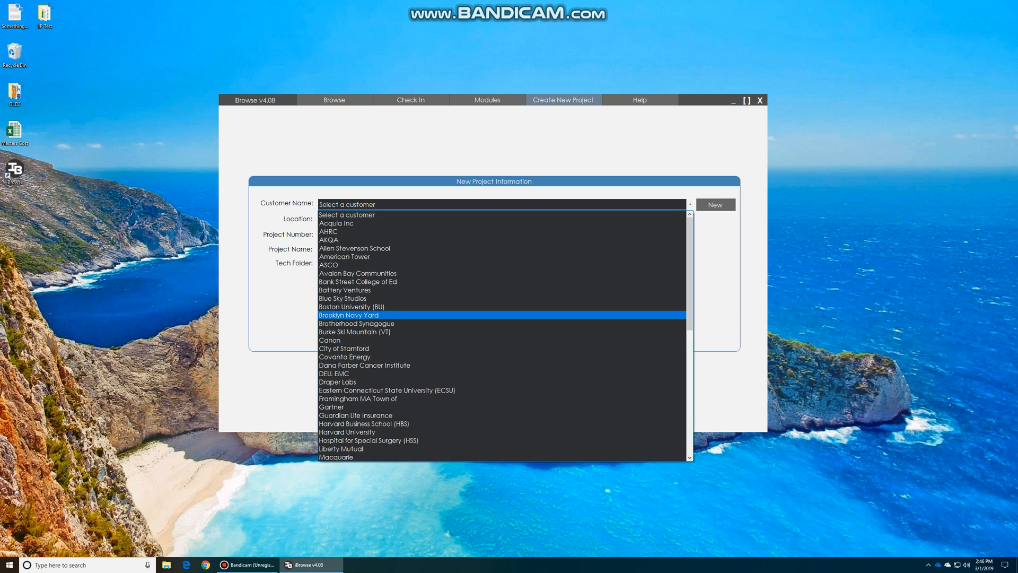
scroll(371, 256, "down", 10)
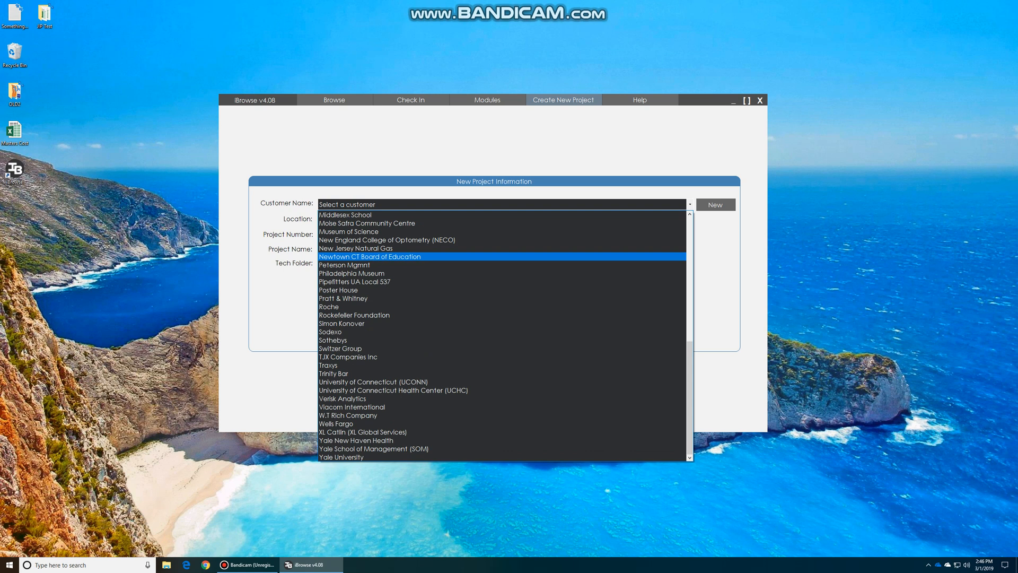
left_click(503, 204)
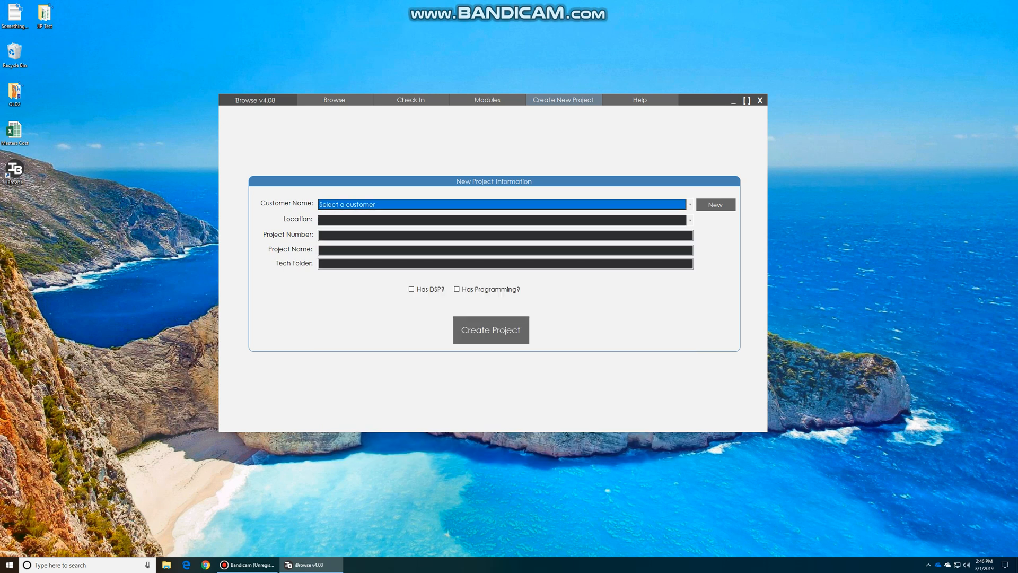
Open the file check-in form and choose "This is a new record" for the checked out files.
left_click(411, 99)
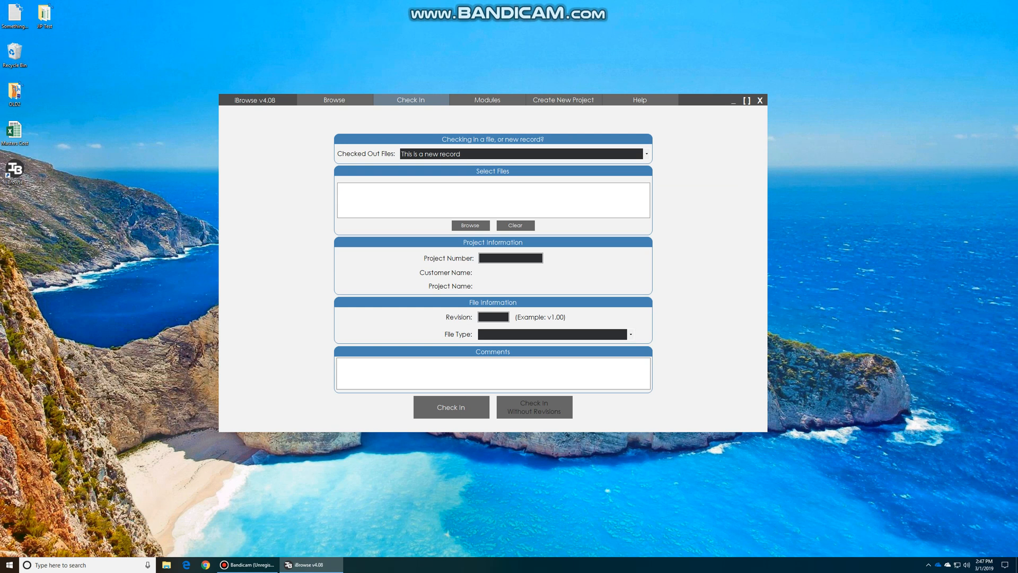
left_click_drag(704, 100, 765, 55)
left_click(708, 108)
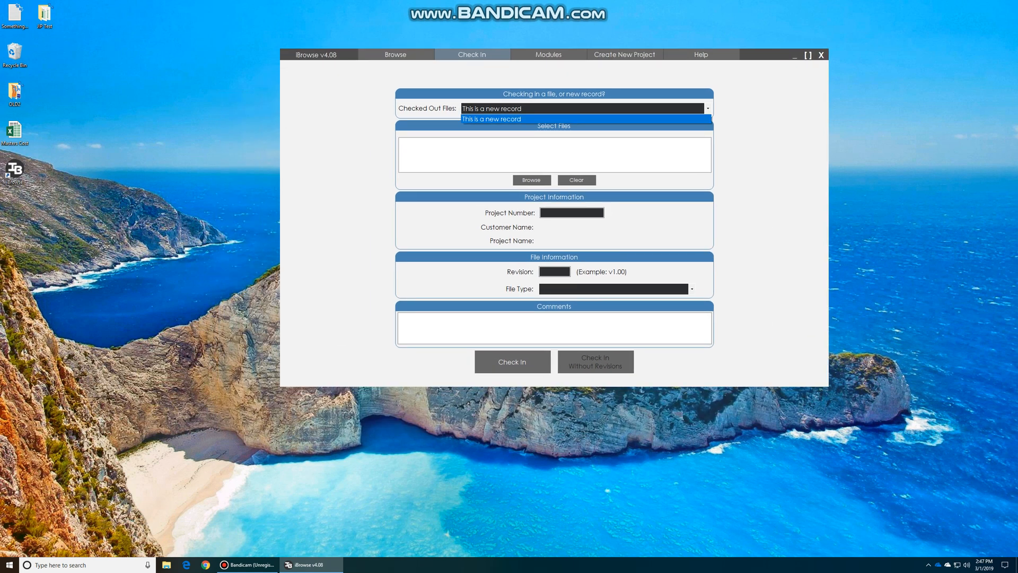
left_click(708, 109)
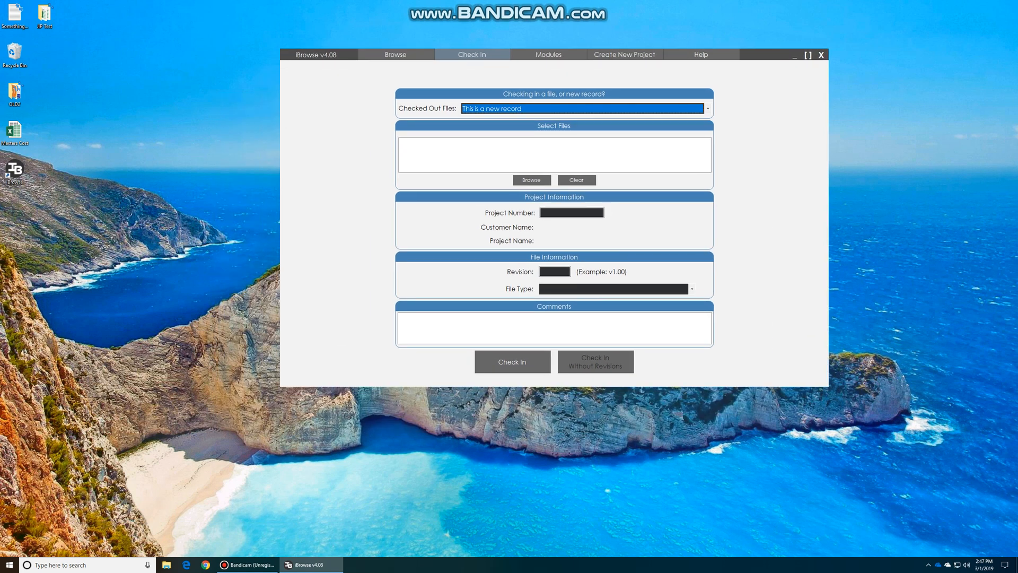
left_click(708, 109)
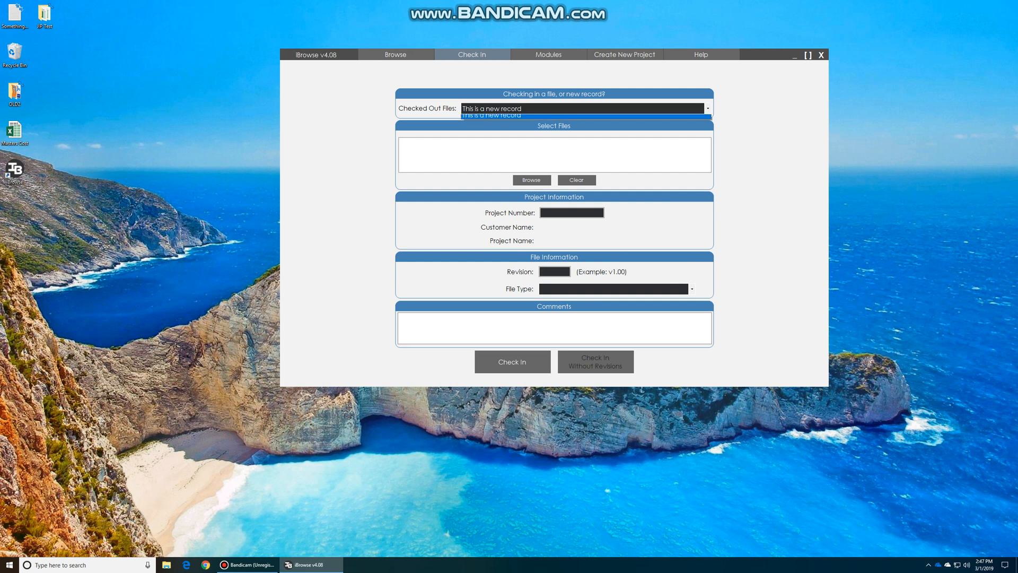
left_click(708, 109)
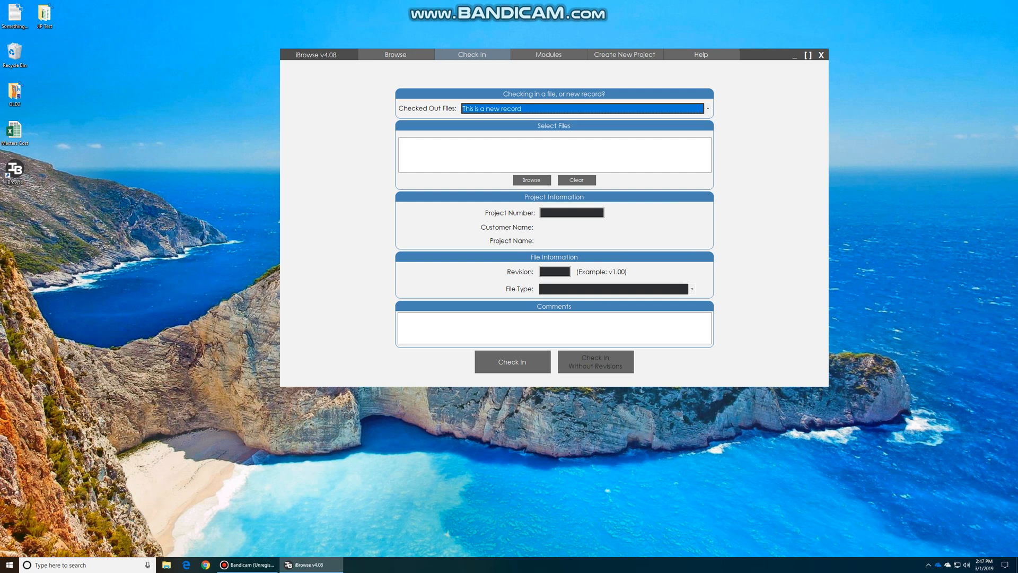
left_click(554, 151)
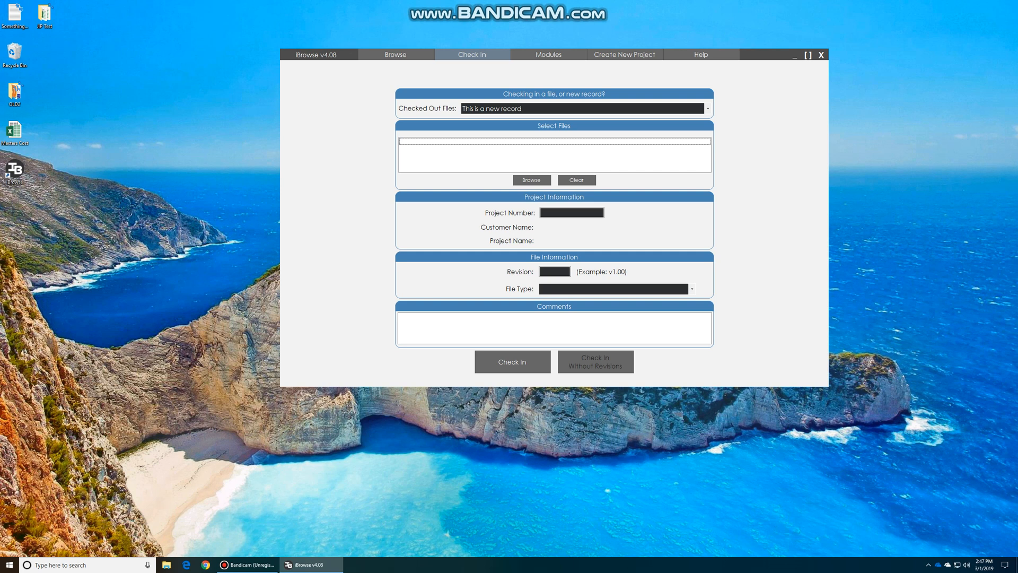
left_click(708, 108)
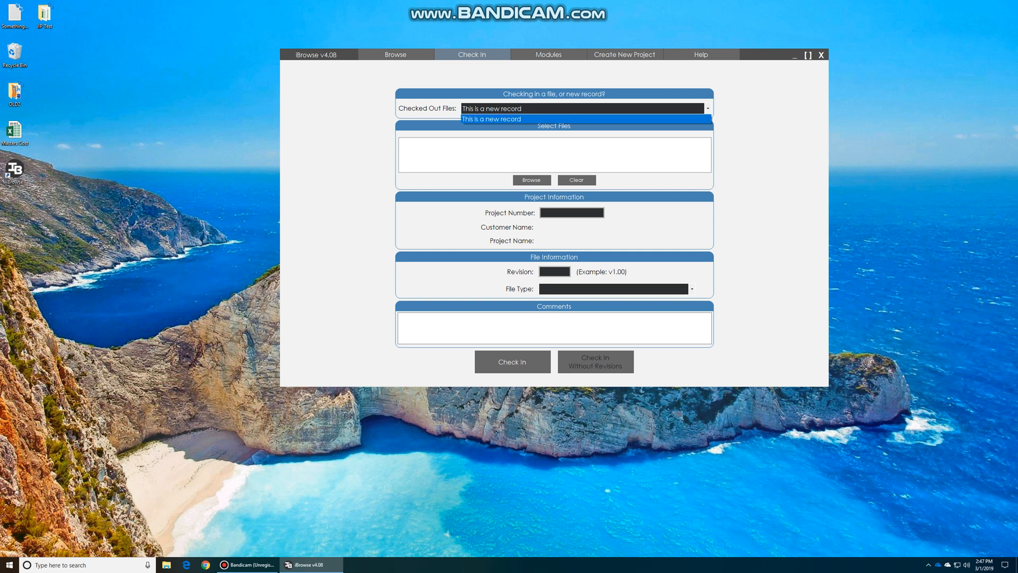
left_click(585, 119)
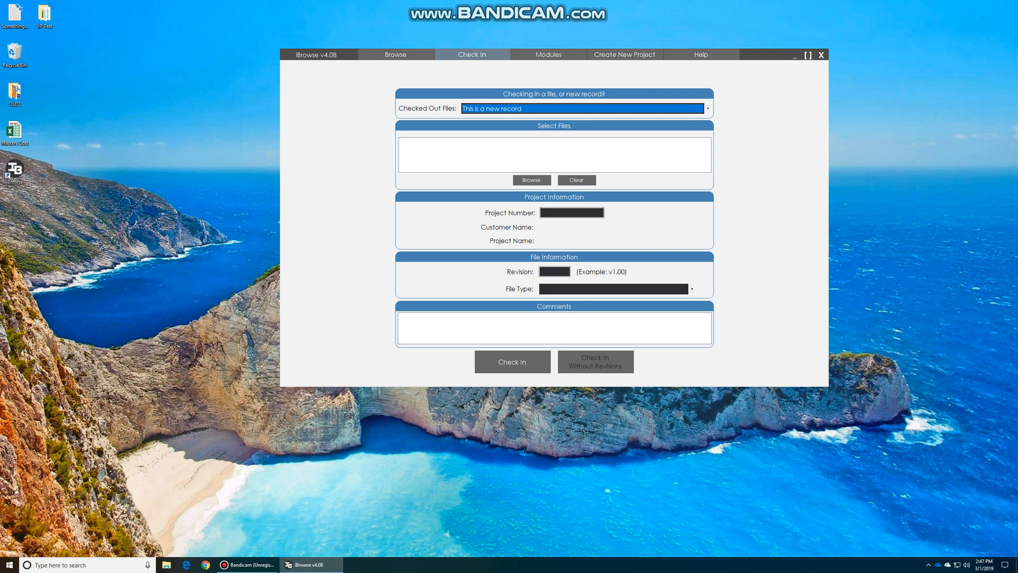
Add the Pratt & Whitney Museum CP3 .lpz and compiled .zip files and the TSW-1060 .vtp and .vtz files to the check-in.
left_click(532, 180)
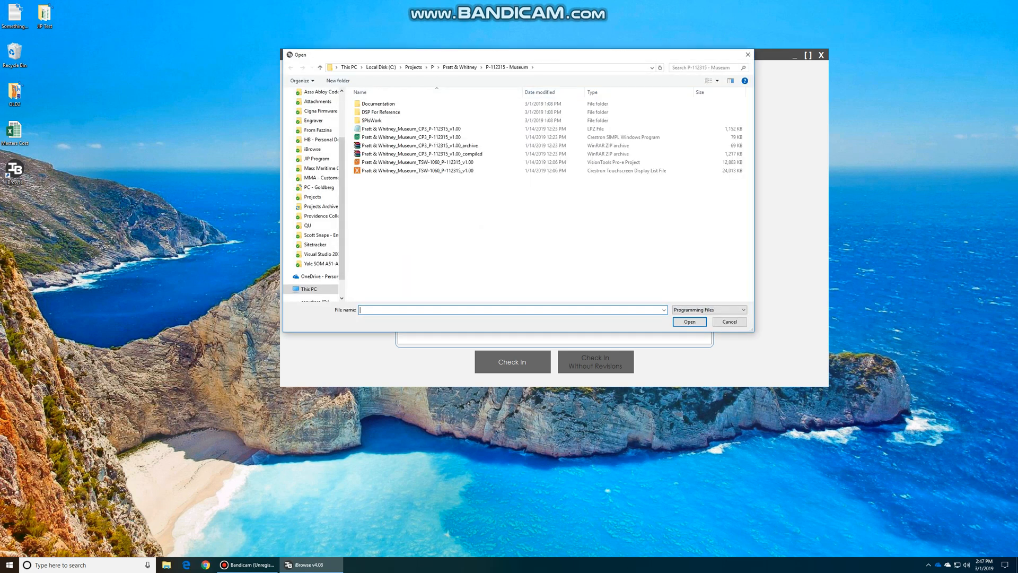
left_click(478, 129)
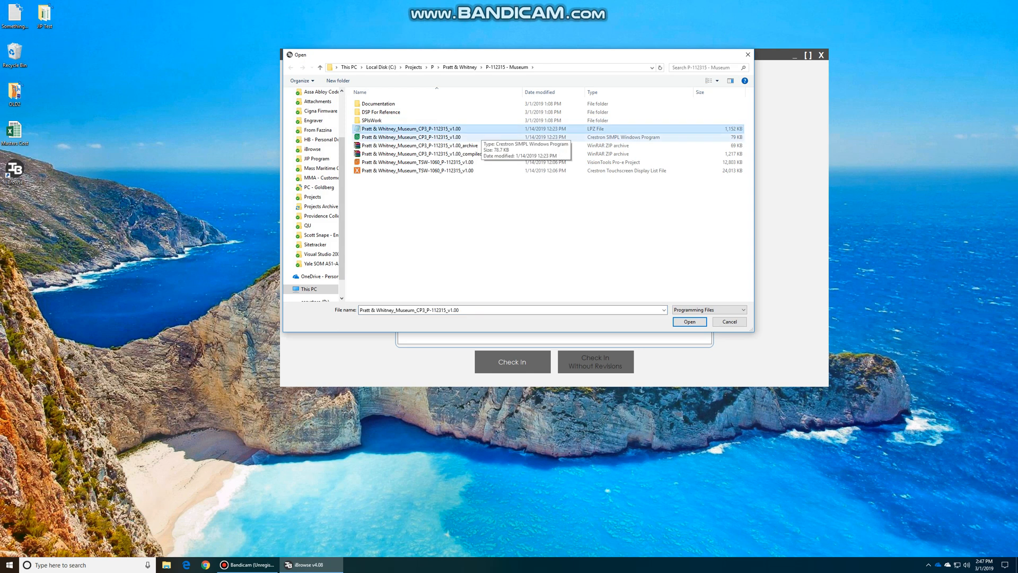
left_click(474, 154, "ctrl")
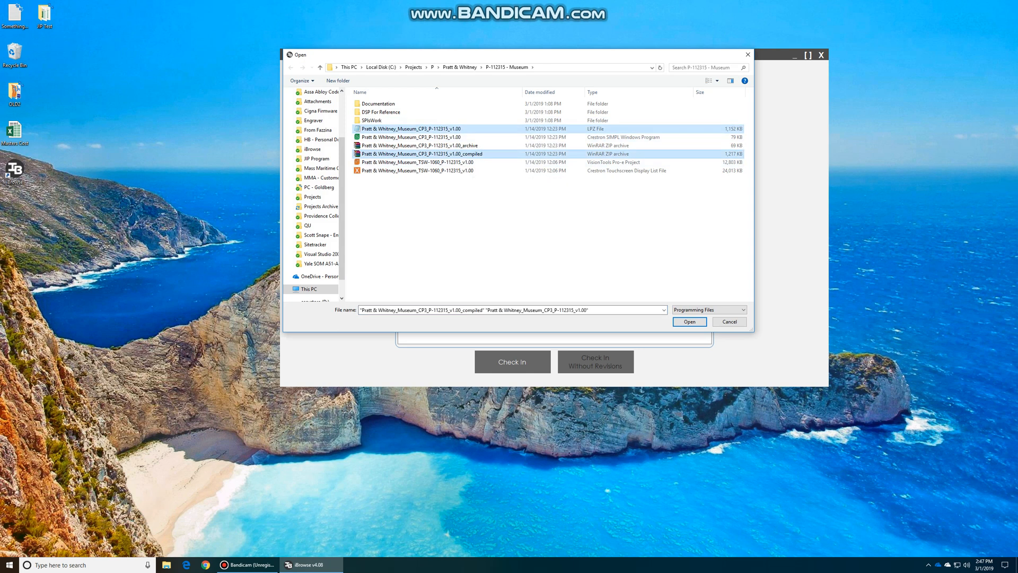
left_click(417, 163, "ctrl")
left_click(417, 171, "ctrl")
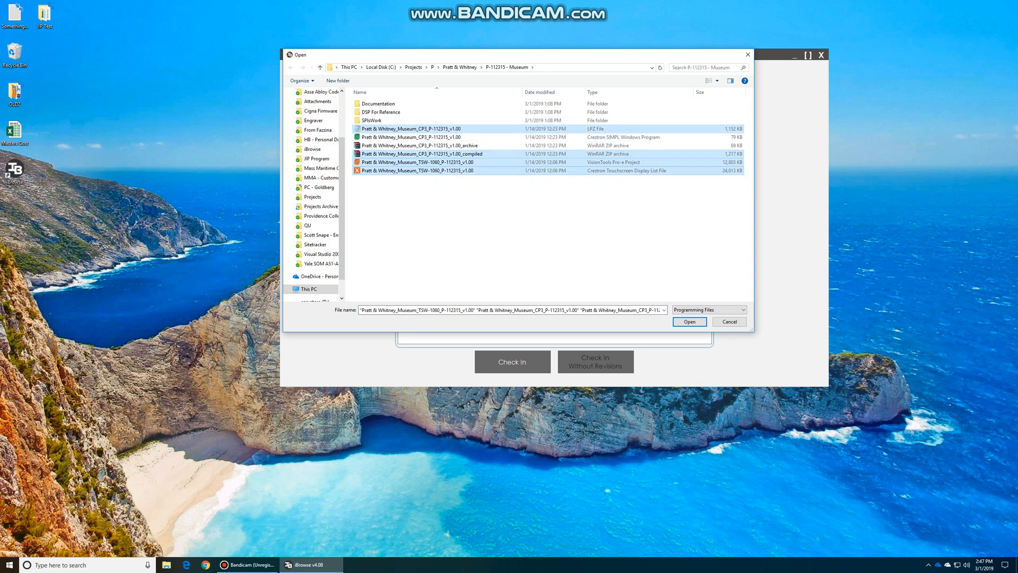
left_click(689, 322)
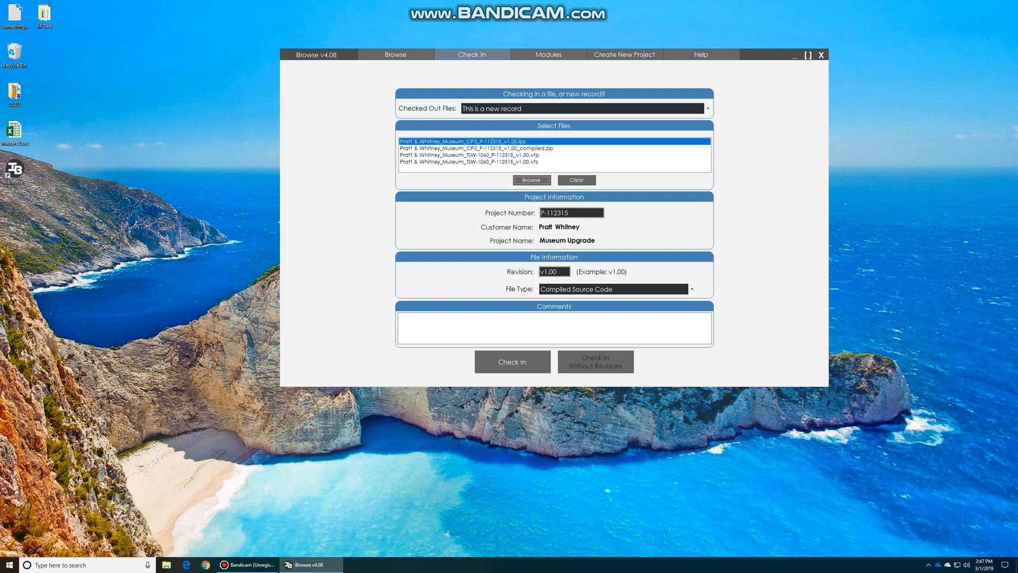
Review the file type assigned to each of the four selected files, including the available file type options.
left_click(469, 162)
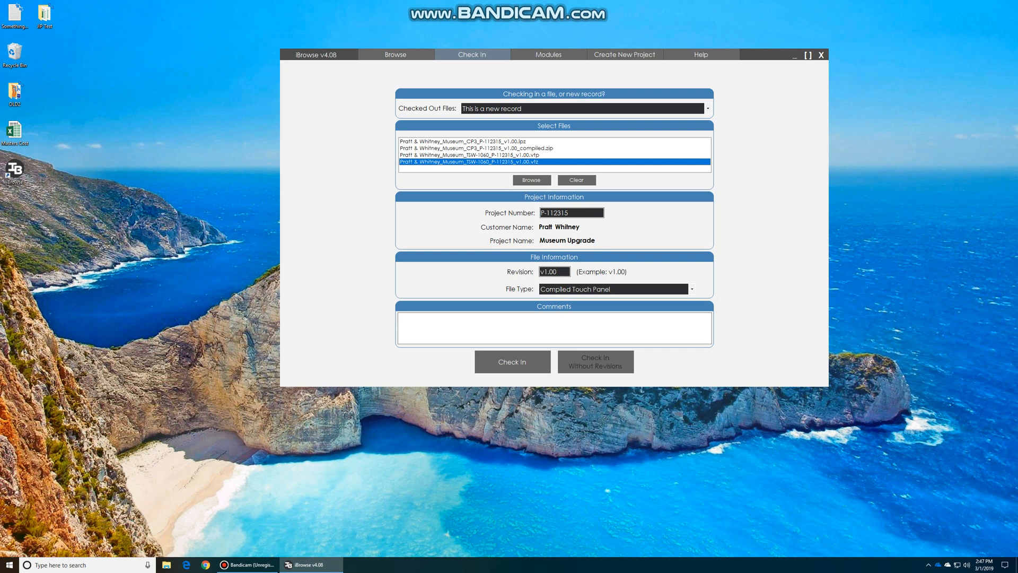
left_click(488, 155)
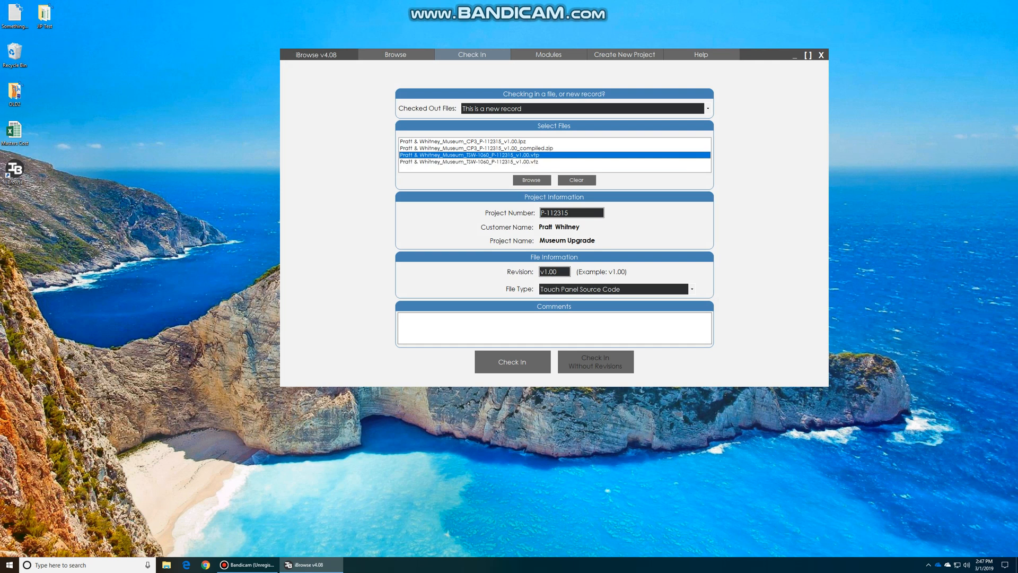
left_click(692, 289)
left_click(589, 316)
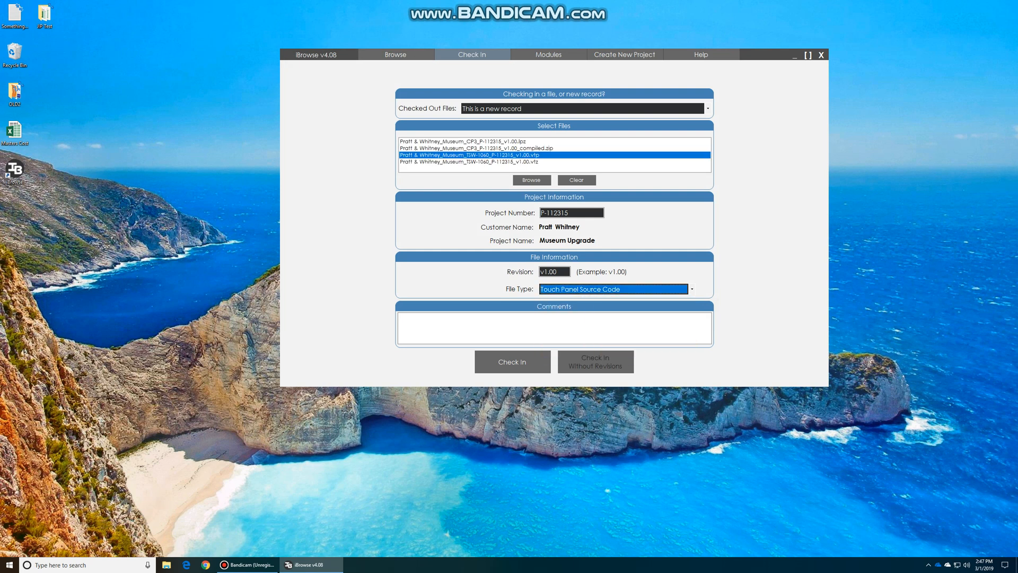
left_click(476, 149)
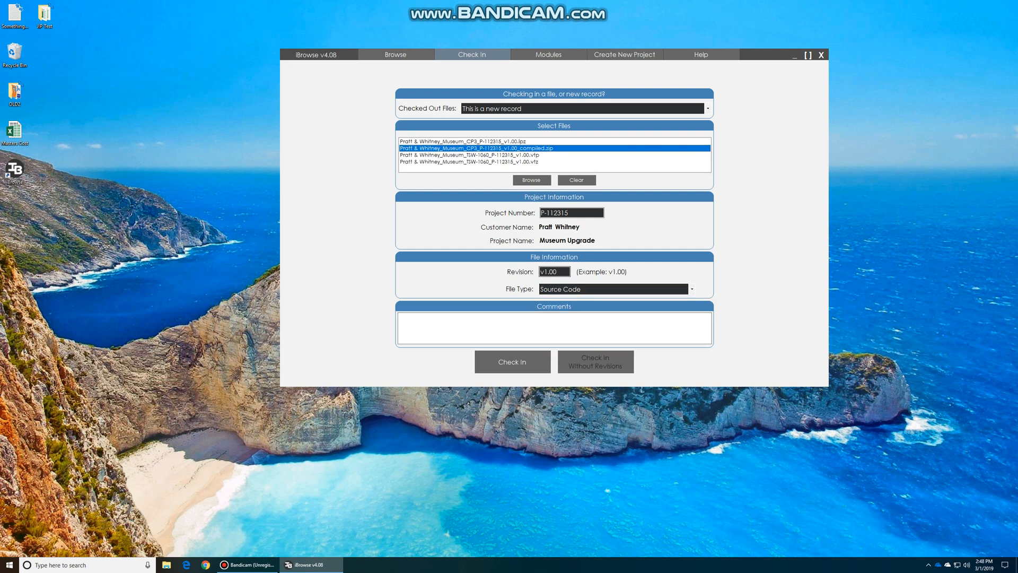
left_click(476, 141)
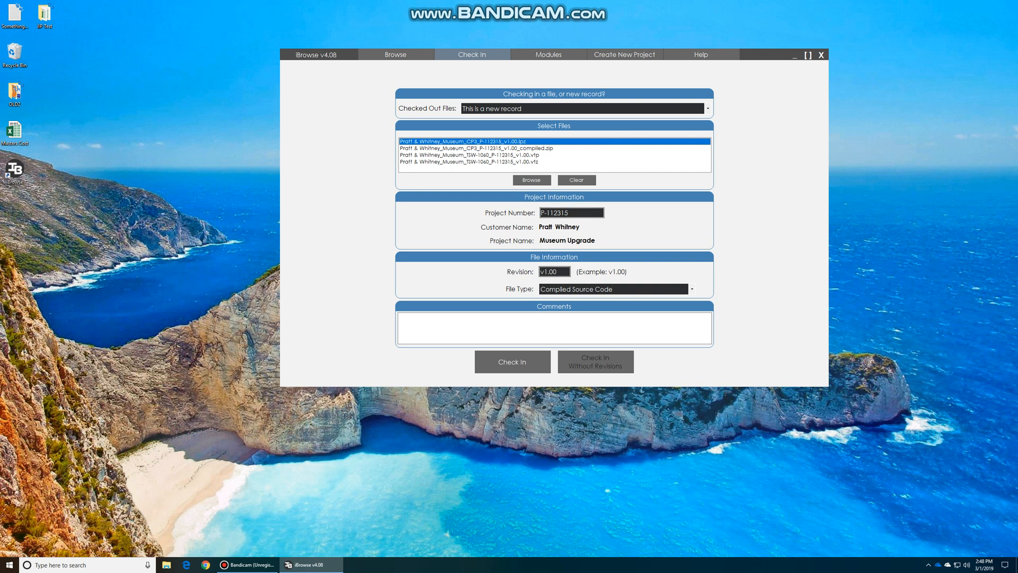
Examine the revision and project number filled in for the CP3 .lpz file.
double_click(548, 271)
left_click(575, 212)
double_click(555, 212)
left_click(572, 213)
double_click(549, 271)
left_click(562, 271)
Check in all four Pratt & Whitney Museum files one after another, acknowledging each completed check-in.
left_click(512, 361)
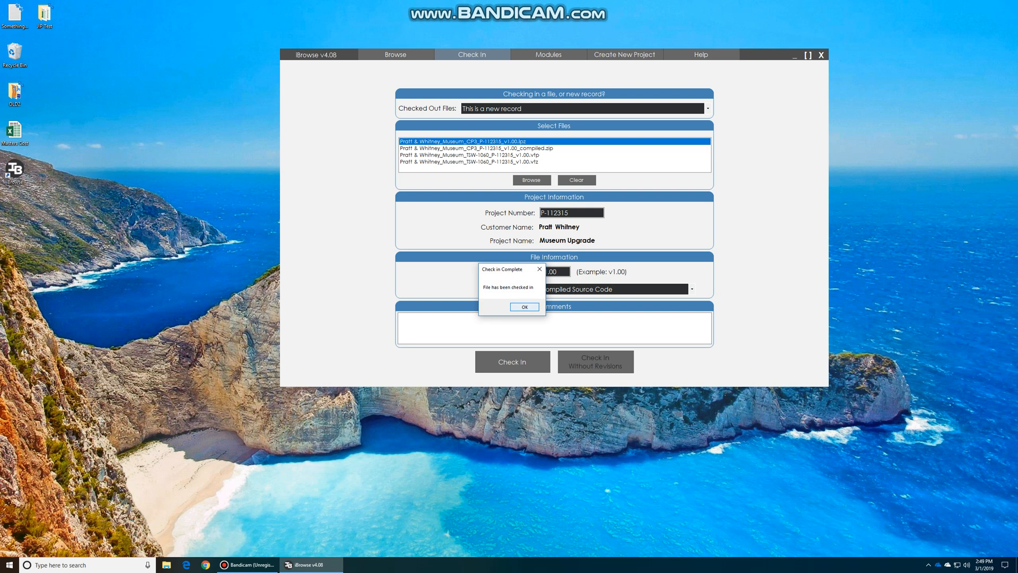
key("Return")
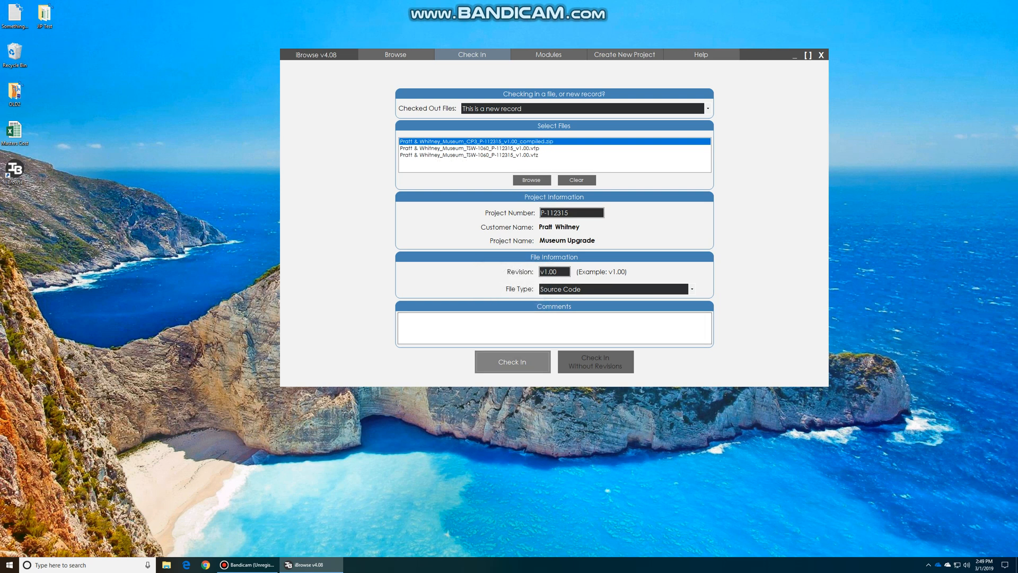
key("Return")
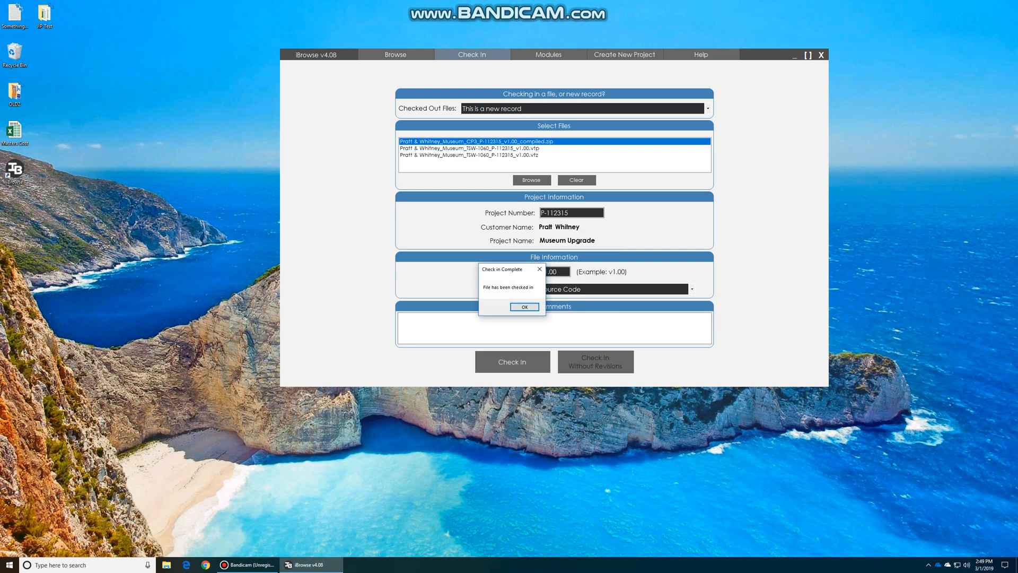
key("Return")
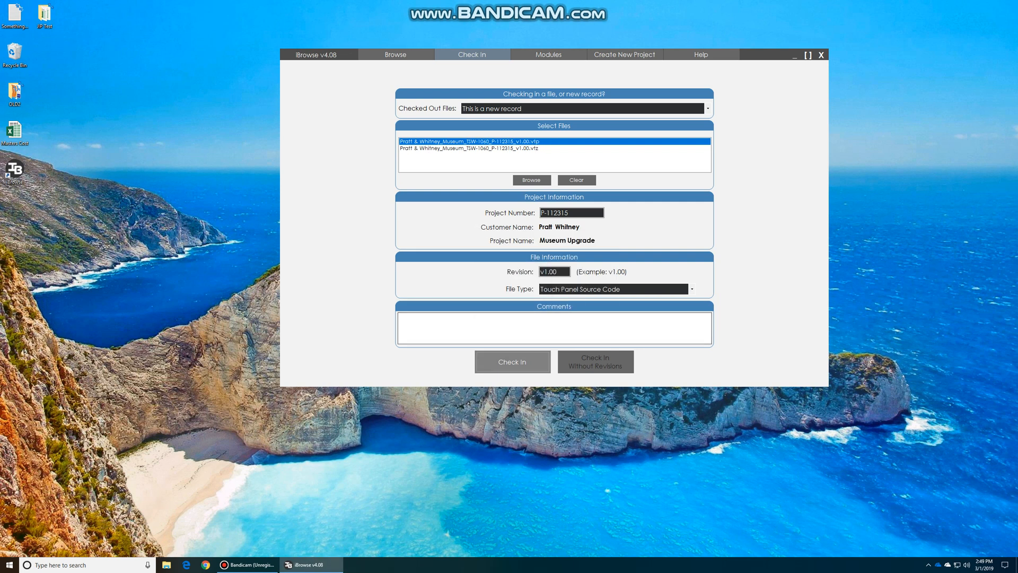
key("Return")
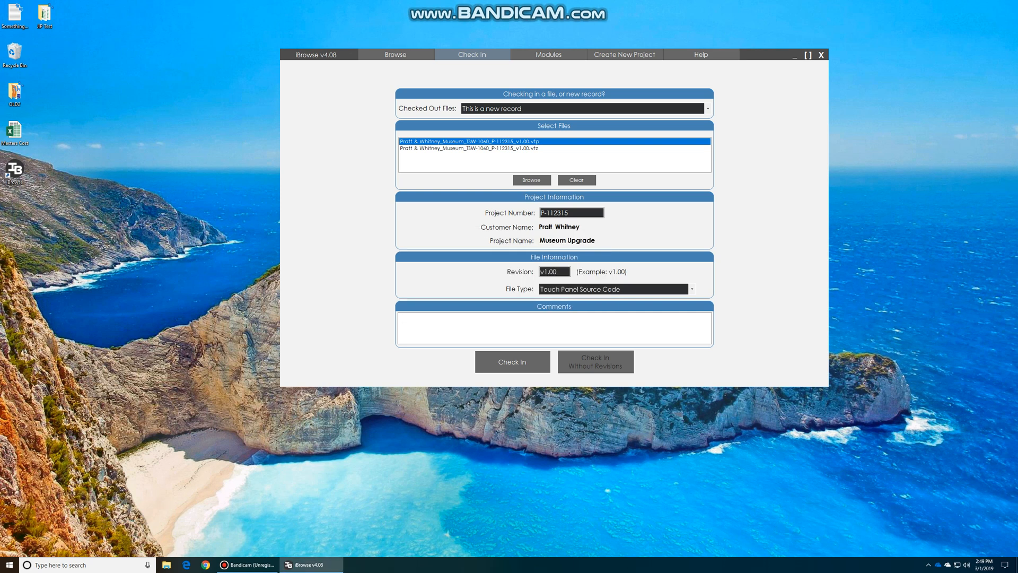
key("Return")
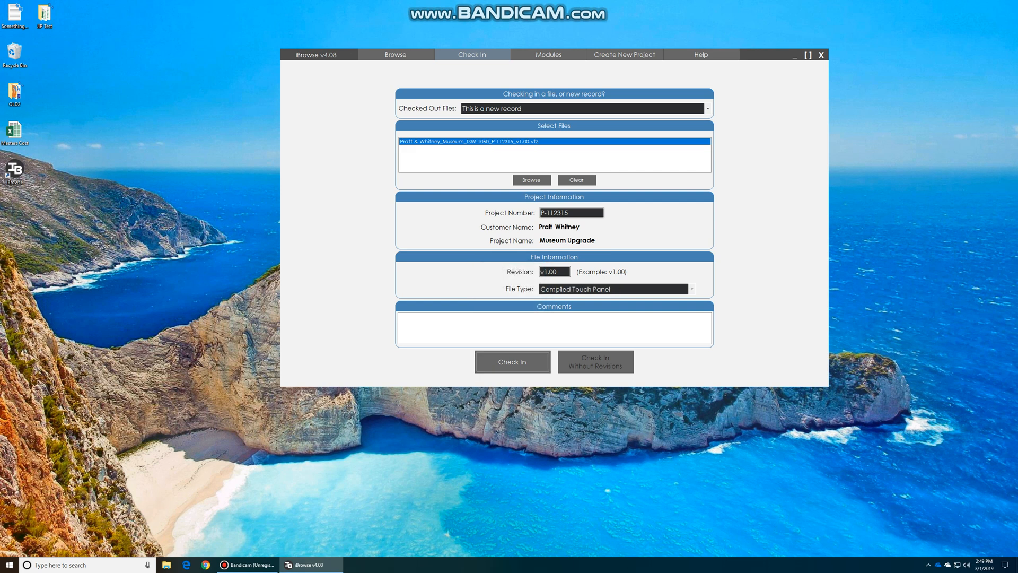
key("Return")
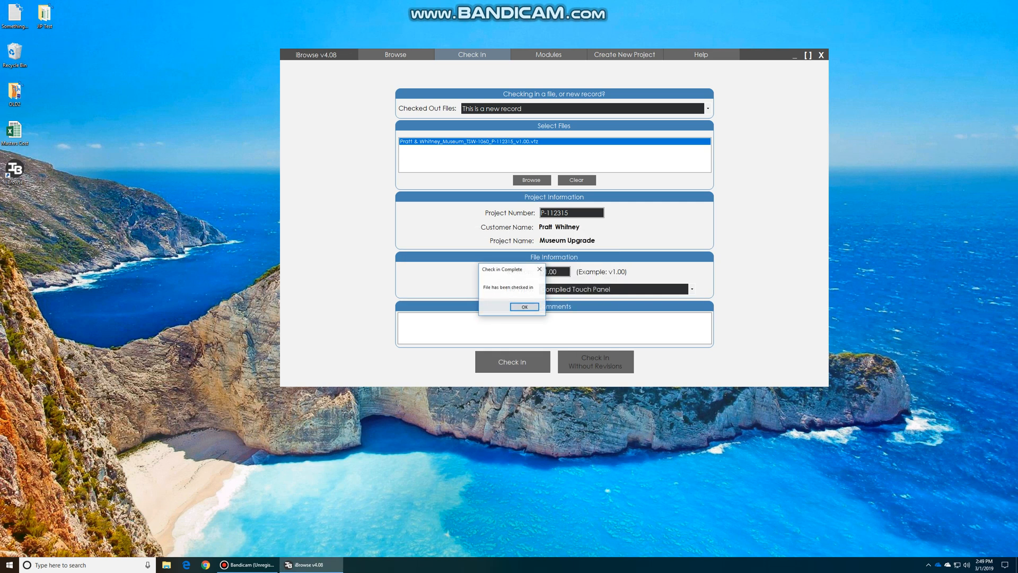
left_click(525, 307)
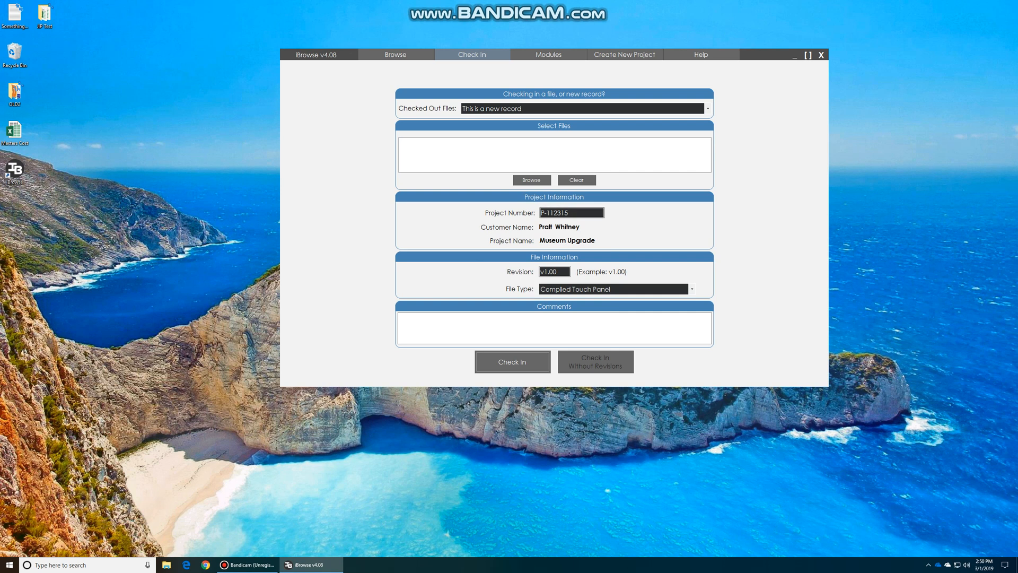
key("Tab")
key("Tab")
key("Tab")
key("Tab")
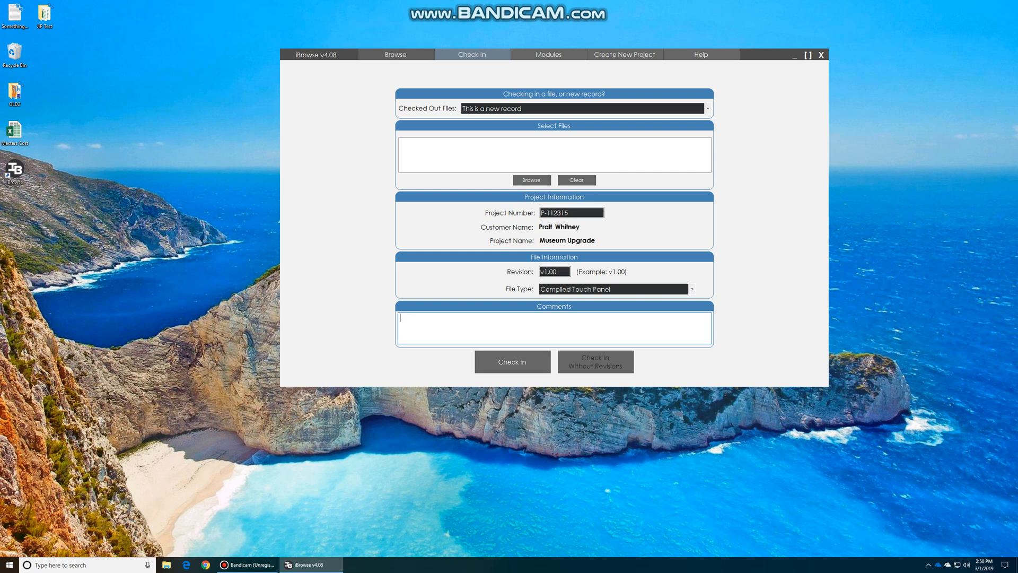
Search all project records, expand Pratt & Whitney, and view the details of the Museum CP3 v1.00 .lpz file.
left_click(396, 55)
left_click(505, 68)
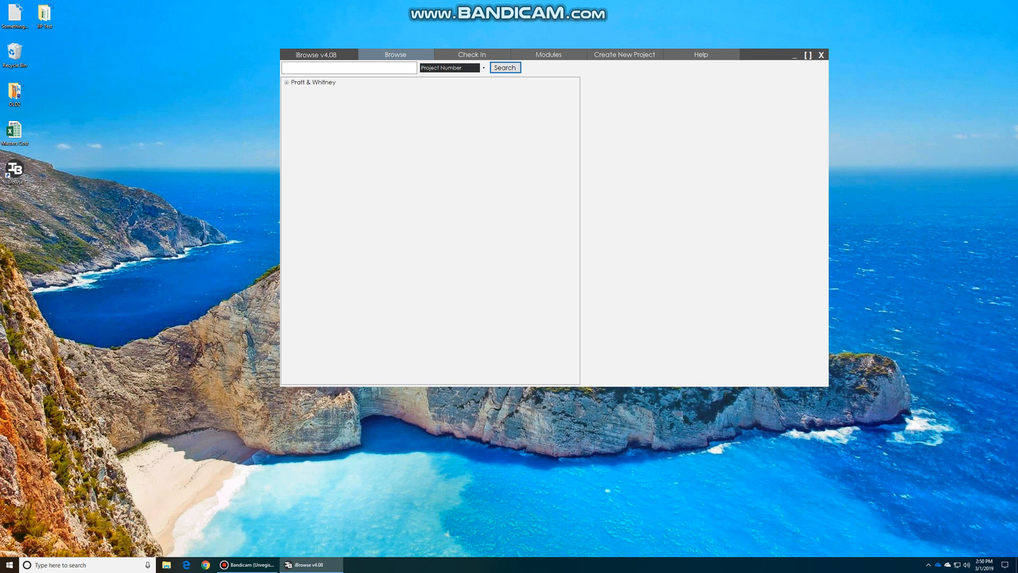
double_click(313, 82)
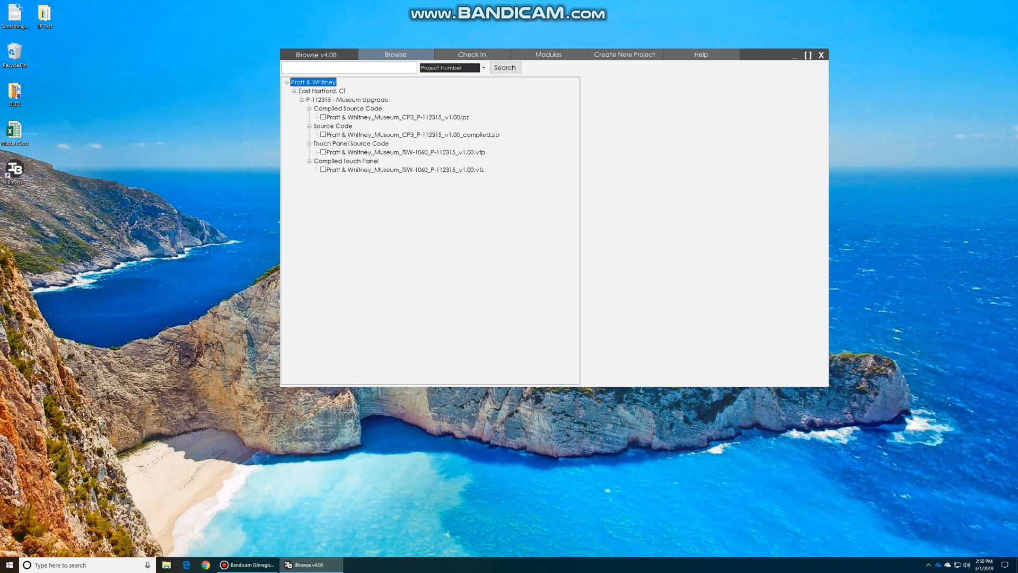
left_click(294, 92)
double_click(321, 91)
left_click(397, 117)
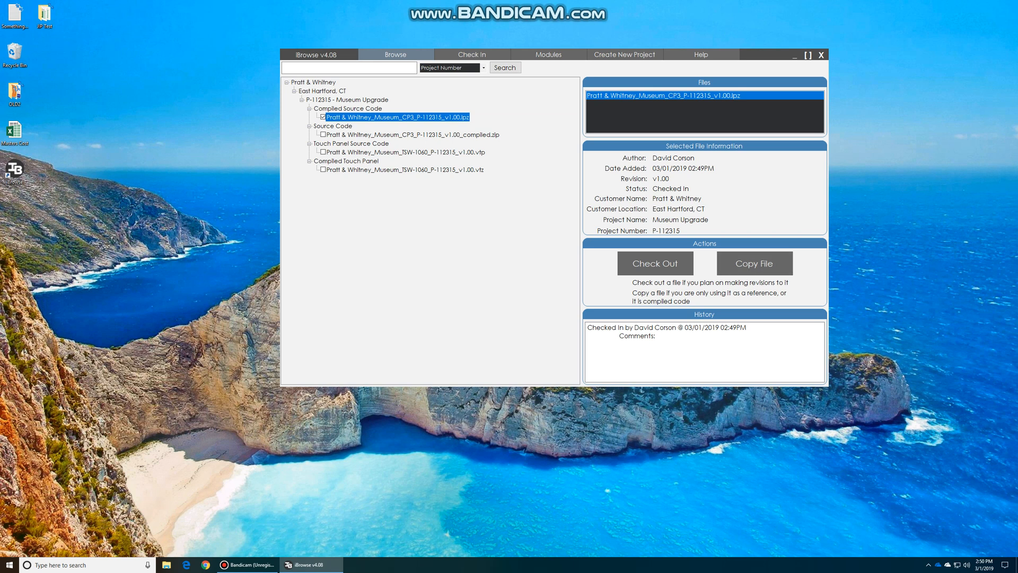
Deselect the .lpz file and check out the CP3 v1.00 compiled .zip to the Desktop, acknowledging the completed check-out.
left_click(322, 117)
left_click(412, 134)
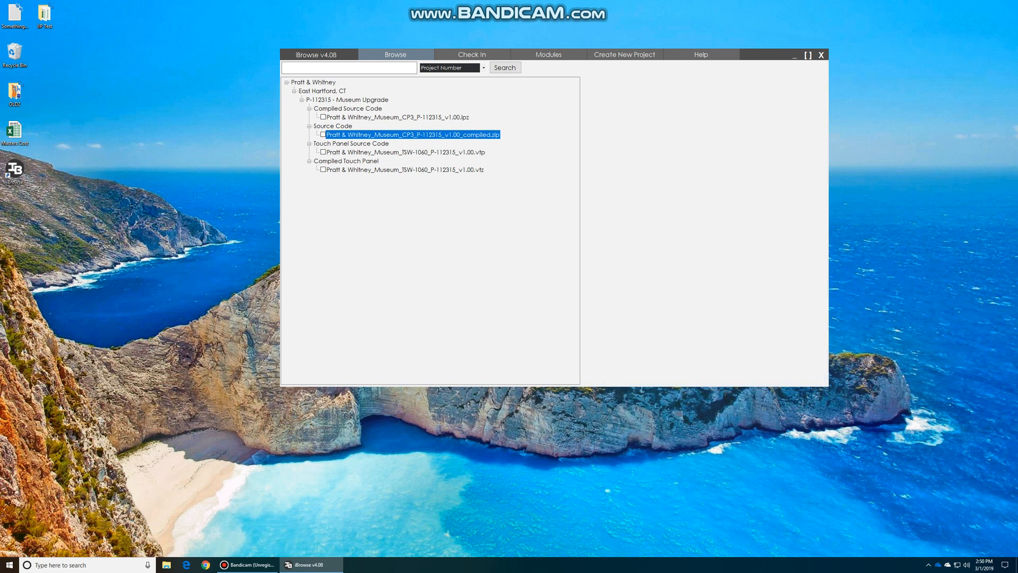
left_click(323, 135)
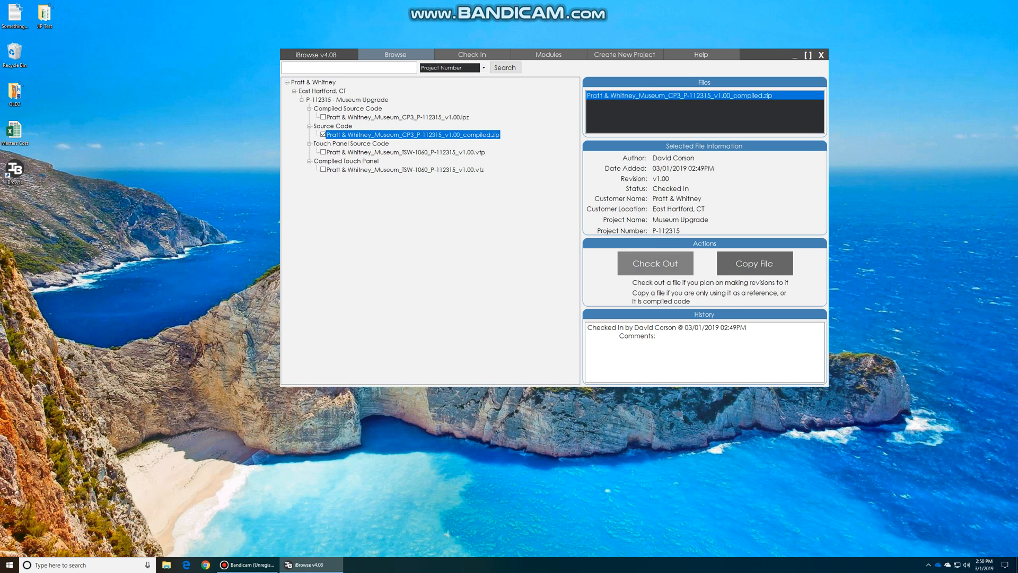
left_click(655, 263)
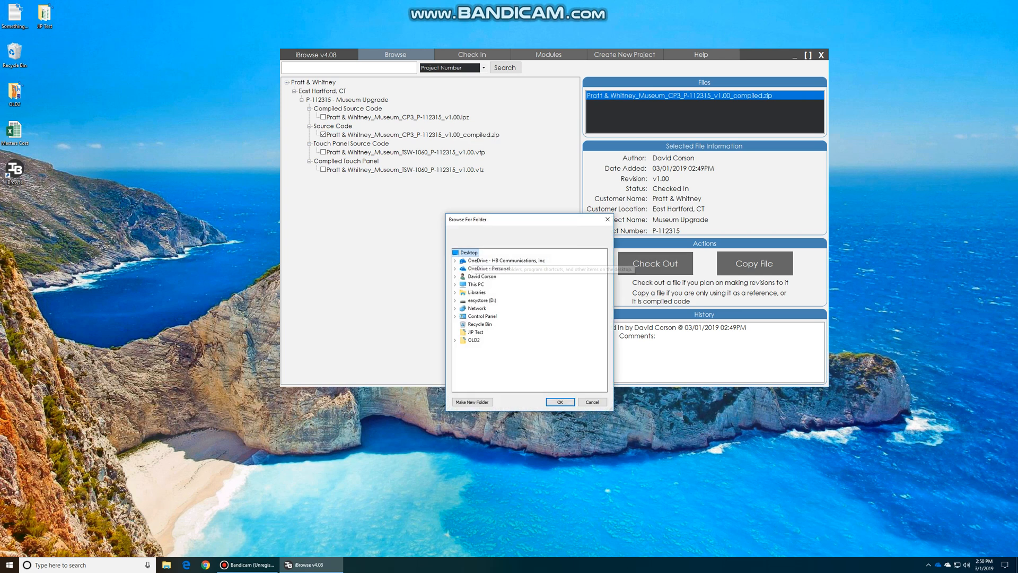
key("Return")
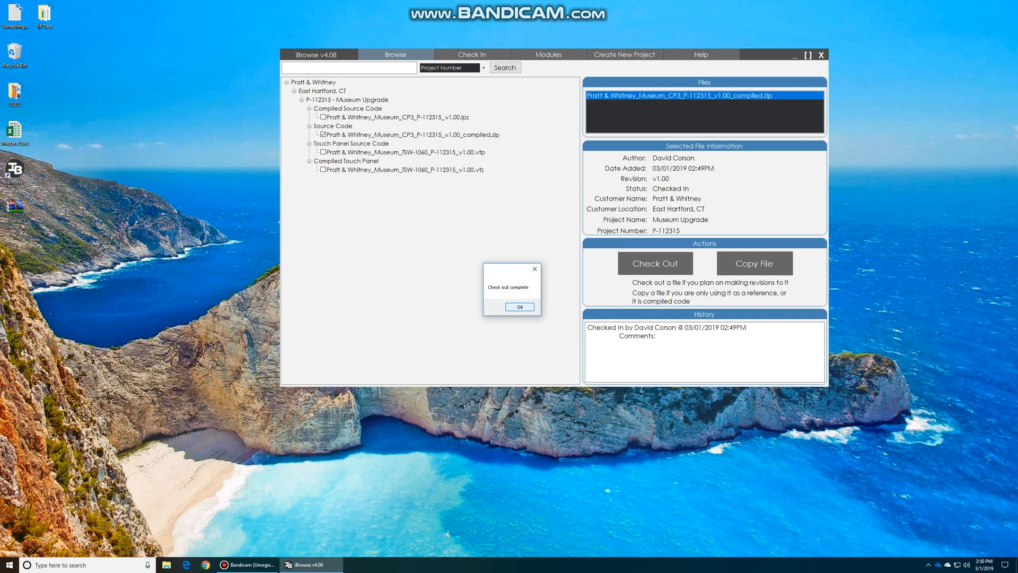
key("Return")
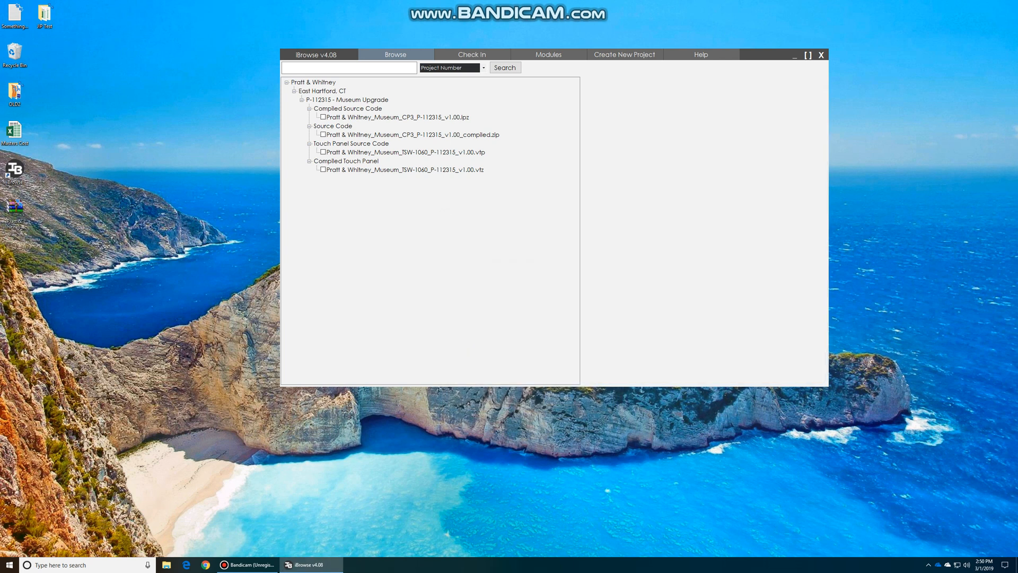
Move the checked-out .zip to a clear area of the desktop, inspect its archive contents, and close the archive.
left_click_drag(14, 211, 163, 139)
double_click(163, 136)
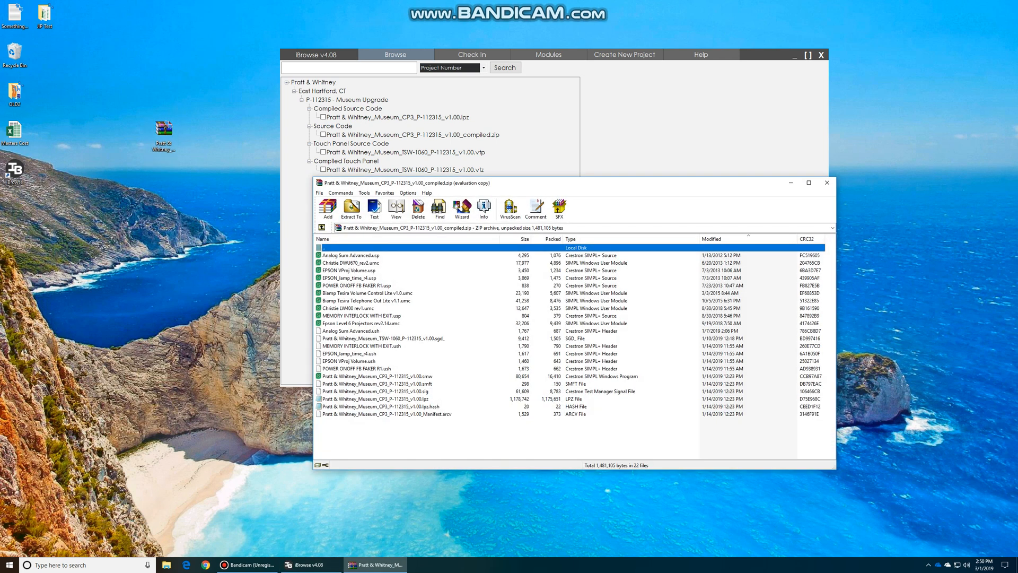
left_click(403, 391)
left_click(616, 331)
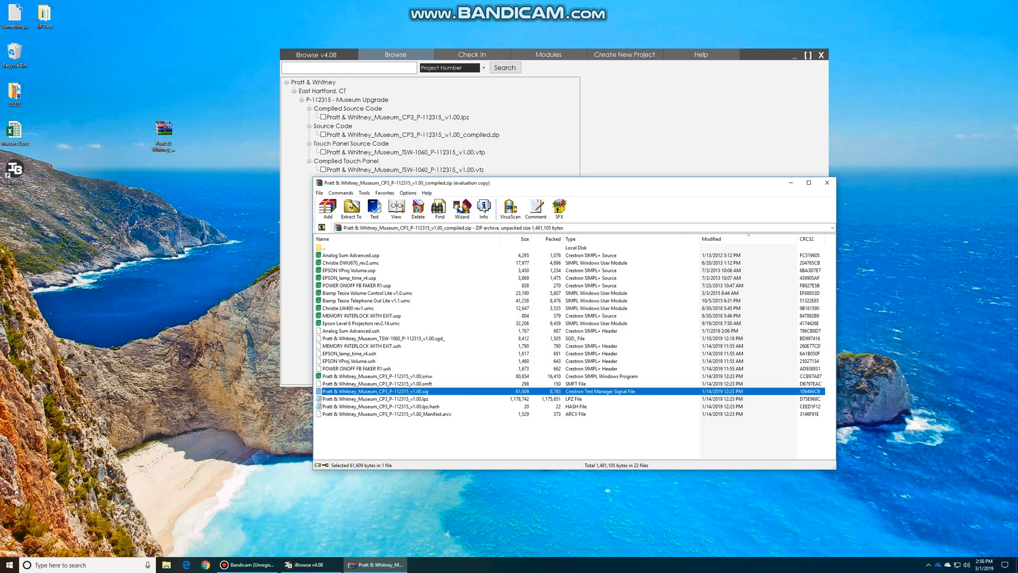
left_click(826, 182)
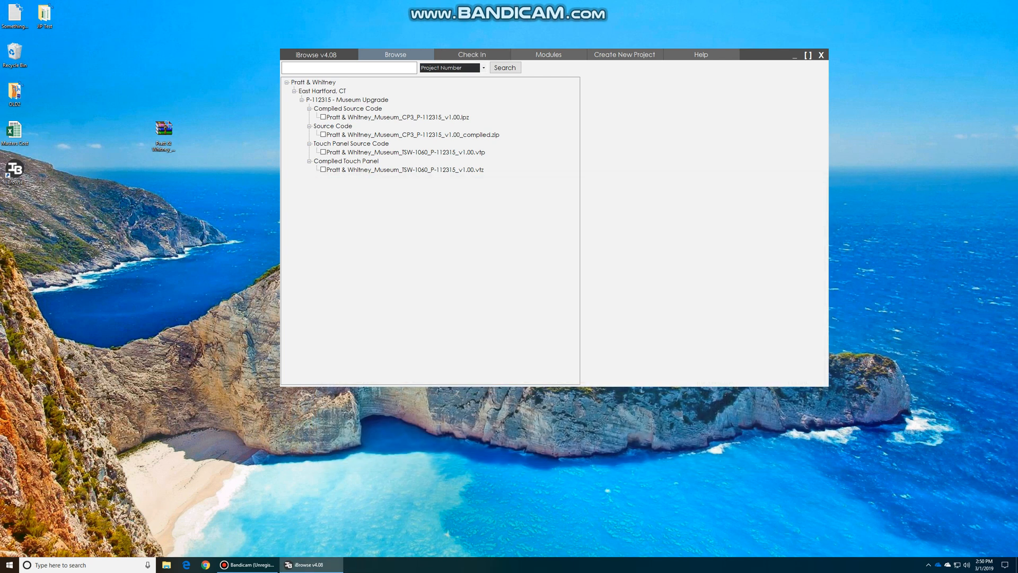
Choose the checked-out Pratt & Whitney Museum CP3 v1.00 compiled .zip as the record for the check-in.
left_click(472, 54)
left_click(708, 108)
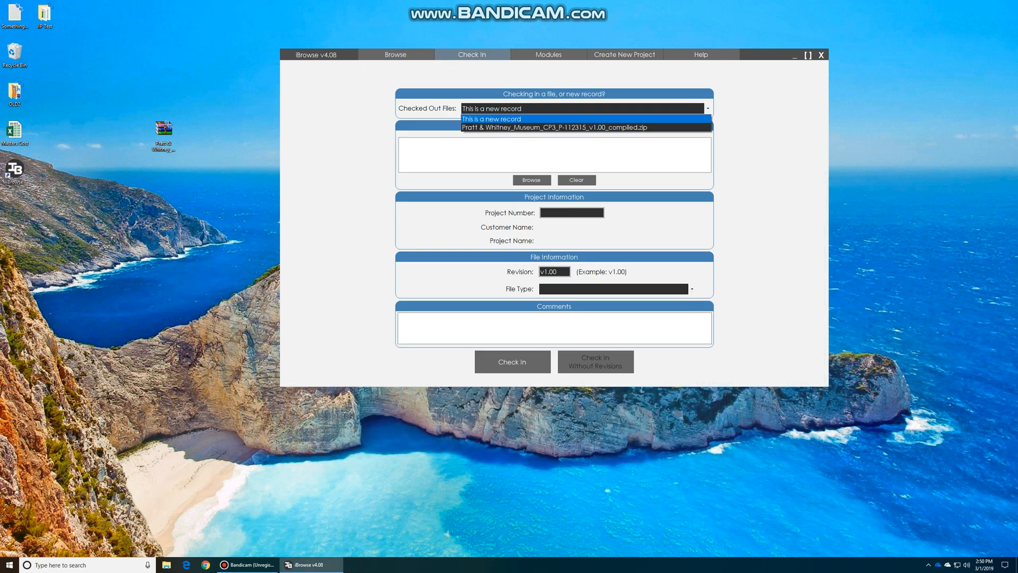
left_click(637, 127)
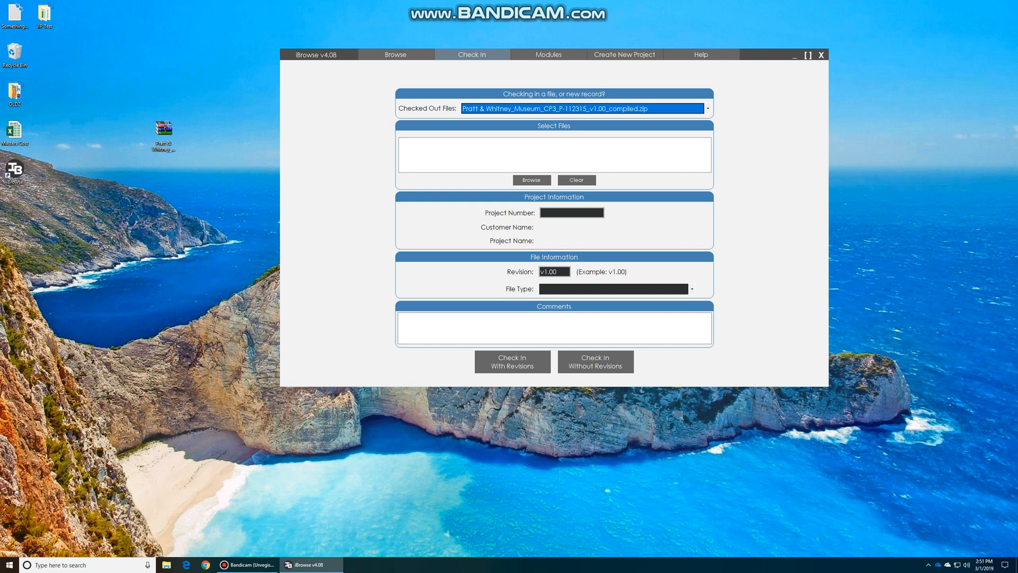
left_click(708, 108)
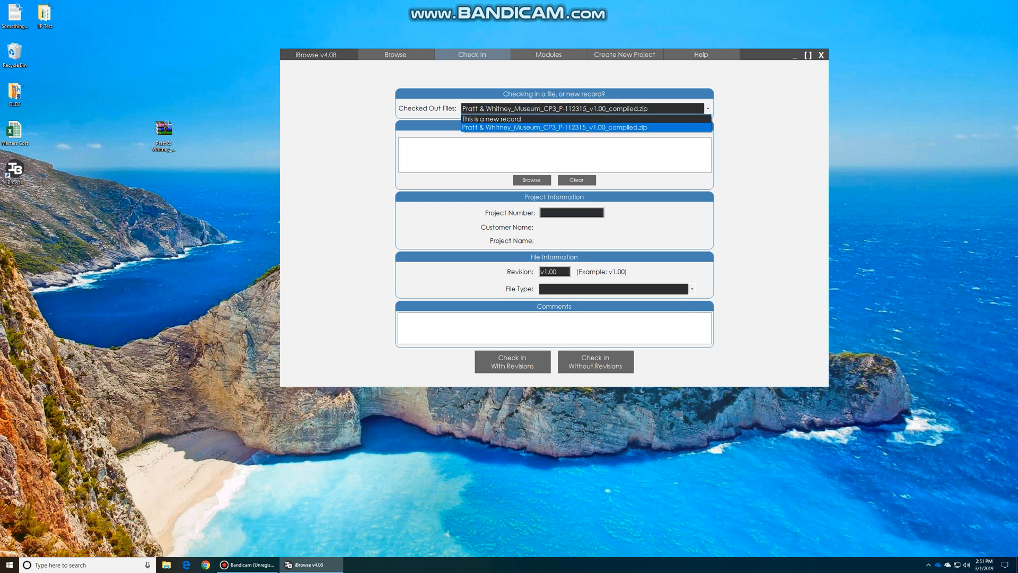
key("Return")
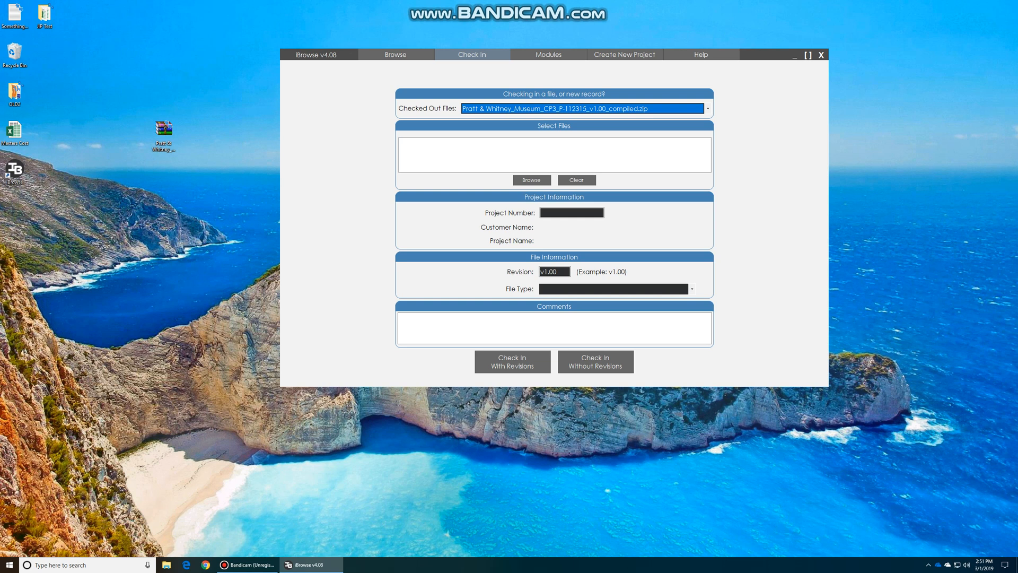
Change the revision in the desktop .zip's file name to v1.01.
left_click(163, 129)
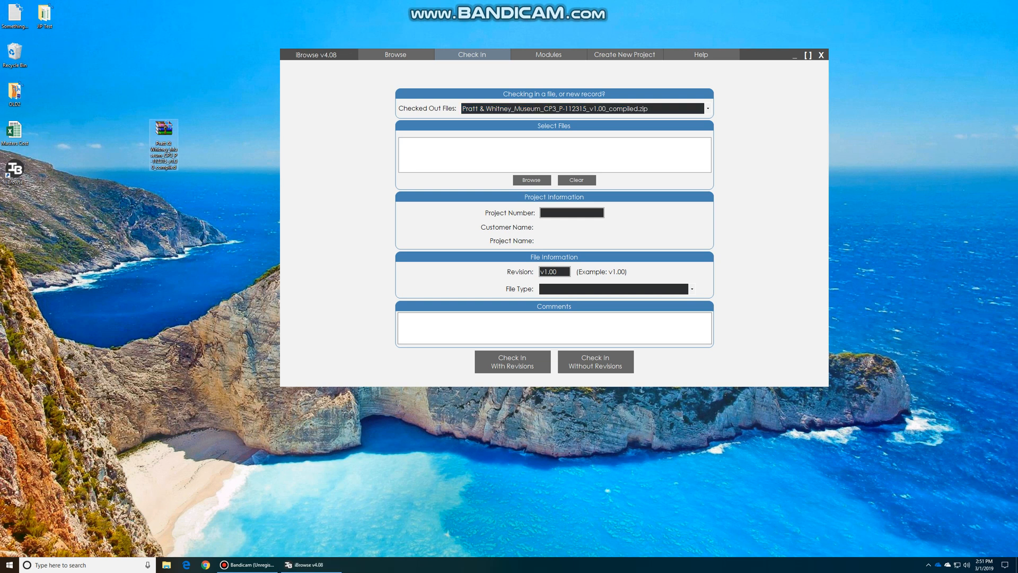
key("F2")
key("End")
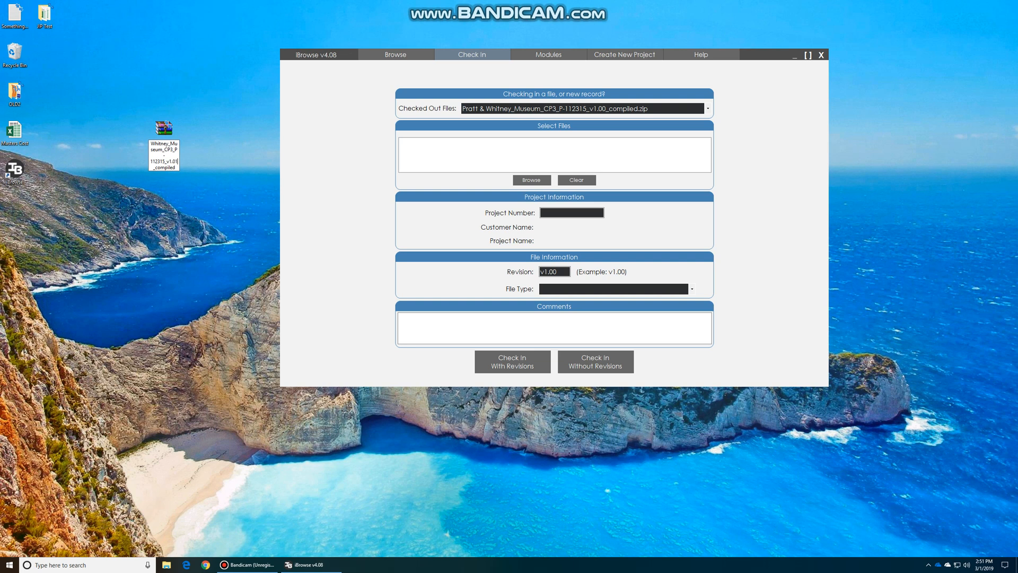
key("Return")
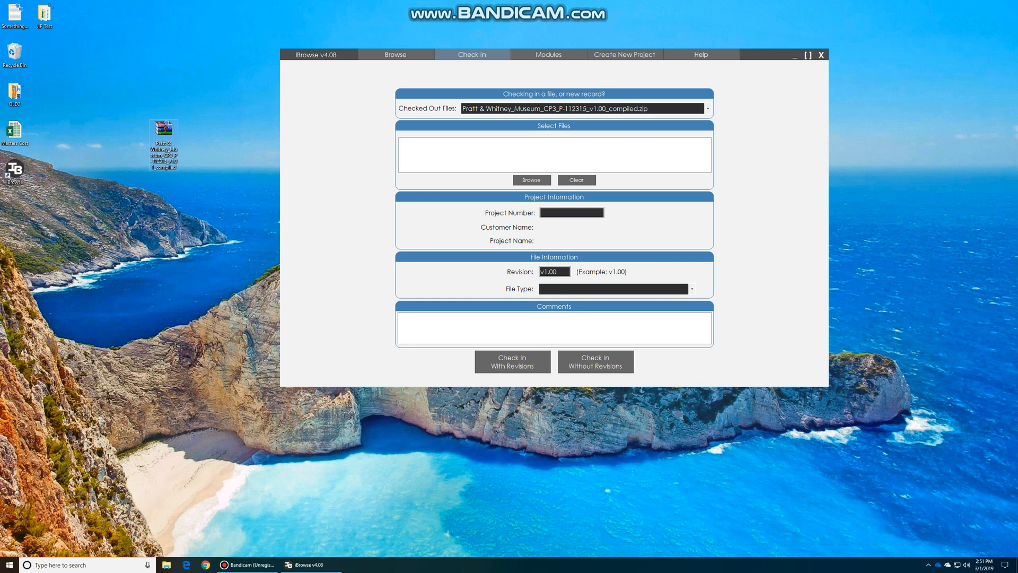
Add the renamed v1.01 compiled .zip to the check-in, select it, and examine the revision filled in for it.
left_click_drag(164, 130, 530, 155)
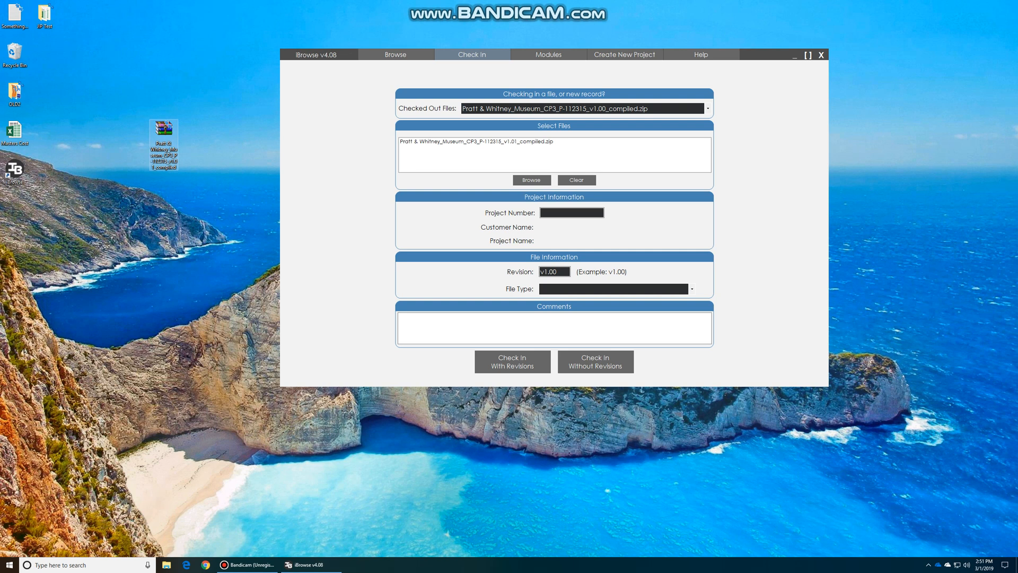
left_click(488, 142)
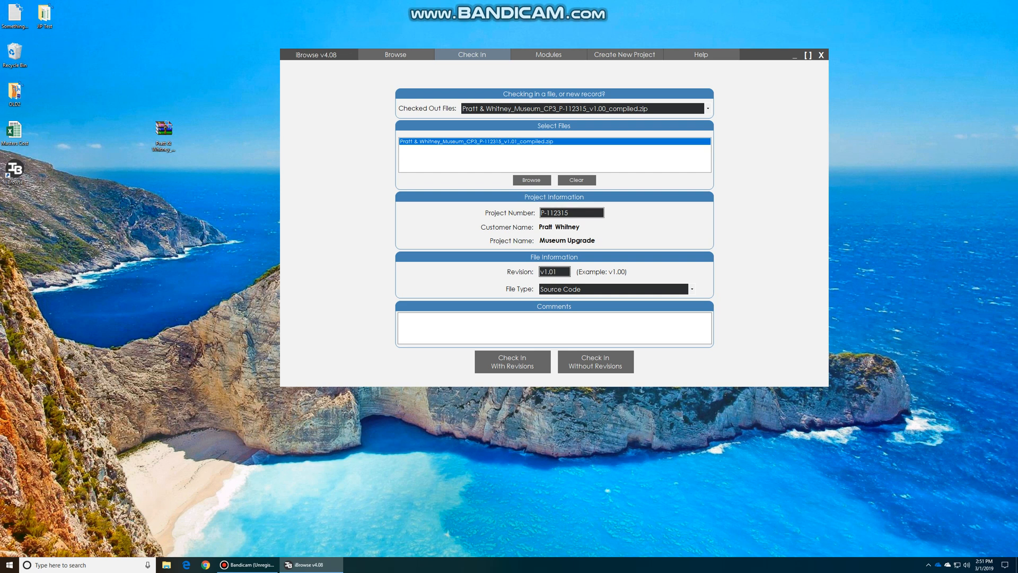
double_click(553, 272)
left_click(557, 272)
Add the comment "Didn't do anything, this is just for an example." and check in the file with revisions, acknowledging completion.
left_click(551, 326)
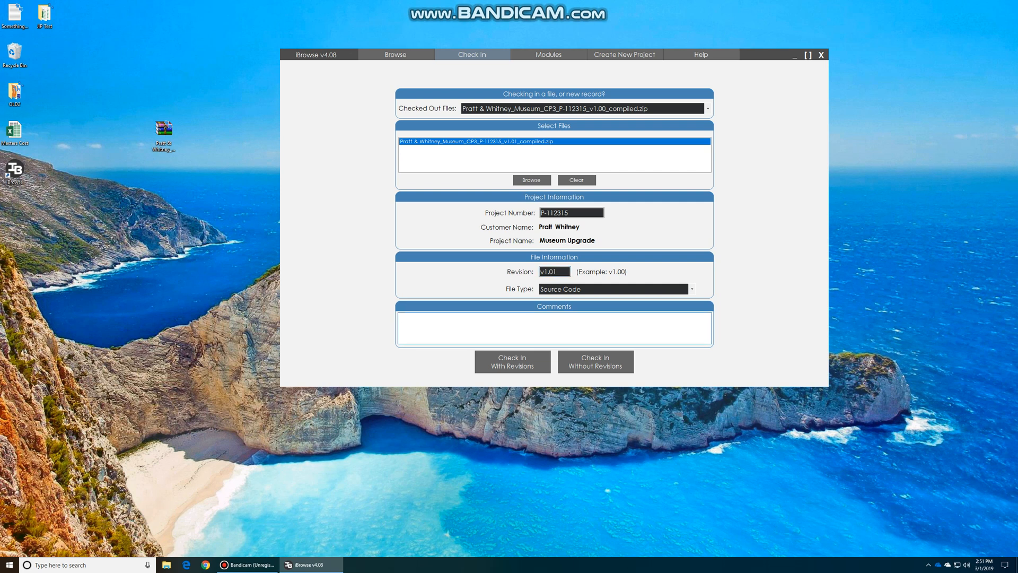
type("Didn't do anything, this is just for a n example.")
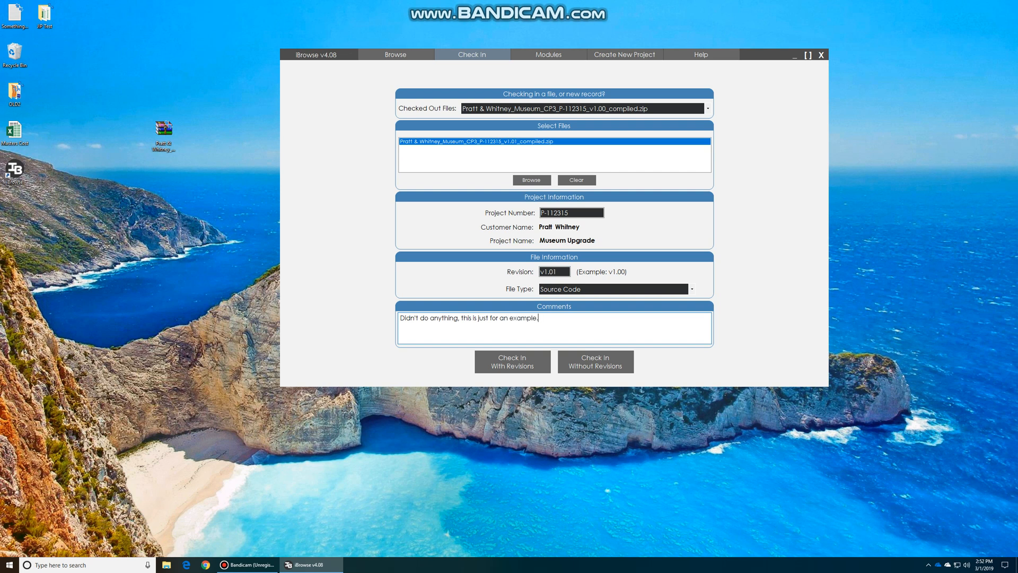
left_click(512, 361)
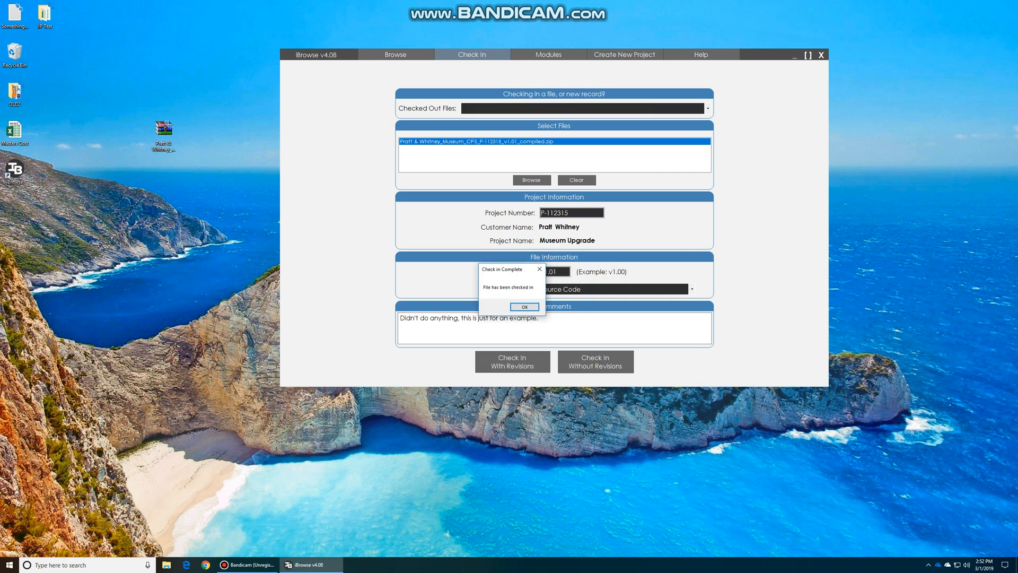
key("Return")
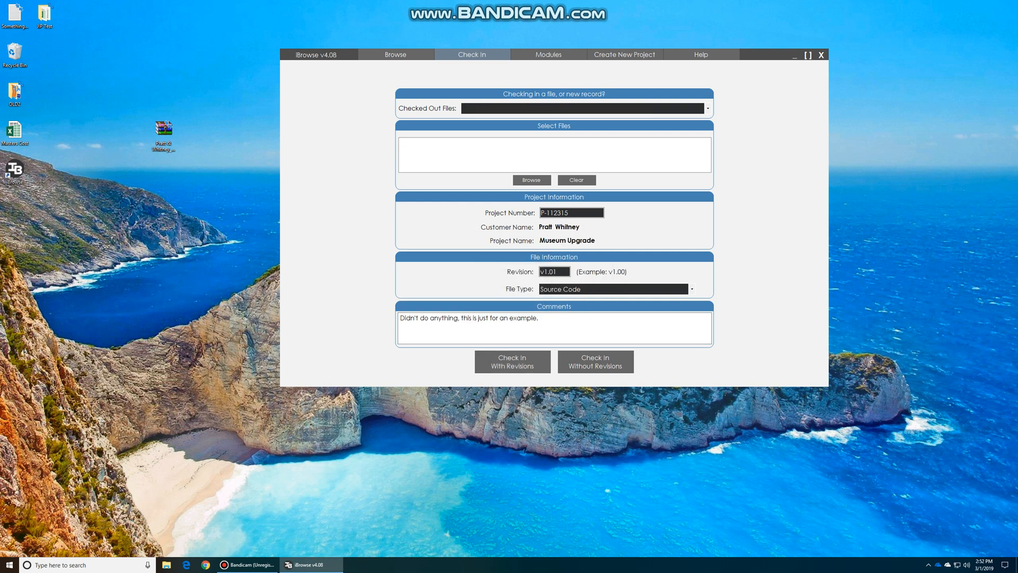
Search the project records again, expand Pratt & Whitney, and show the details of the CP3 v1.01 compiled .zip.
left_click(395, 55)
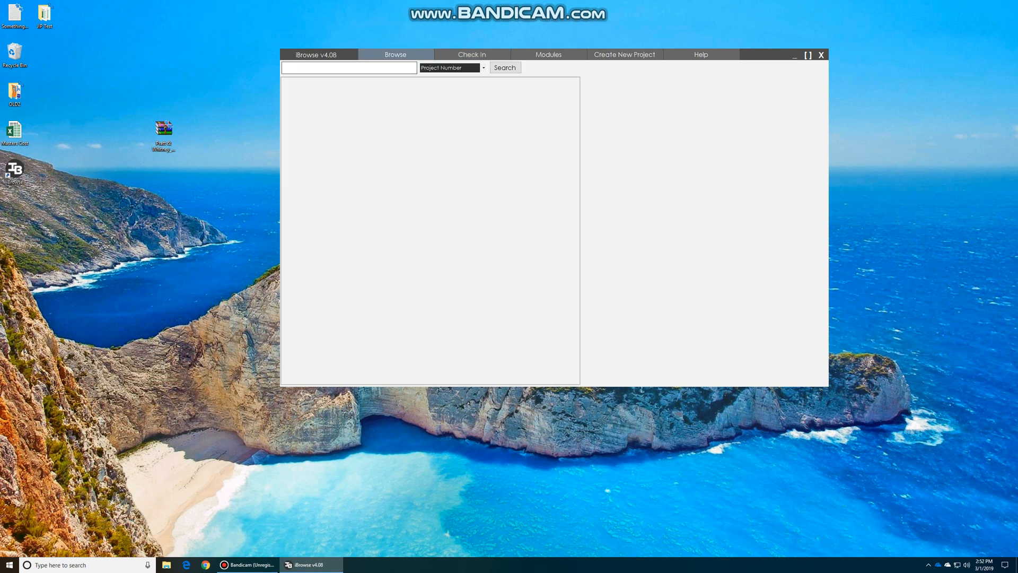
left_click(504, 68)
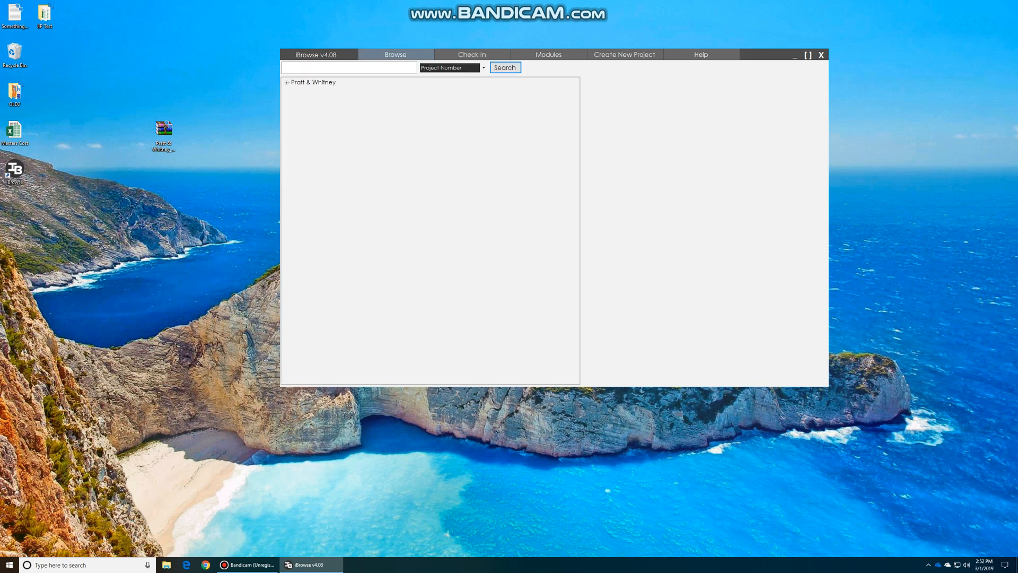
left_click(314, 82)
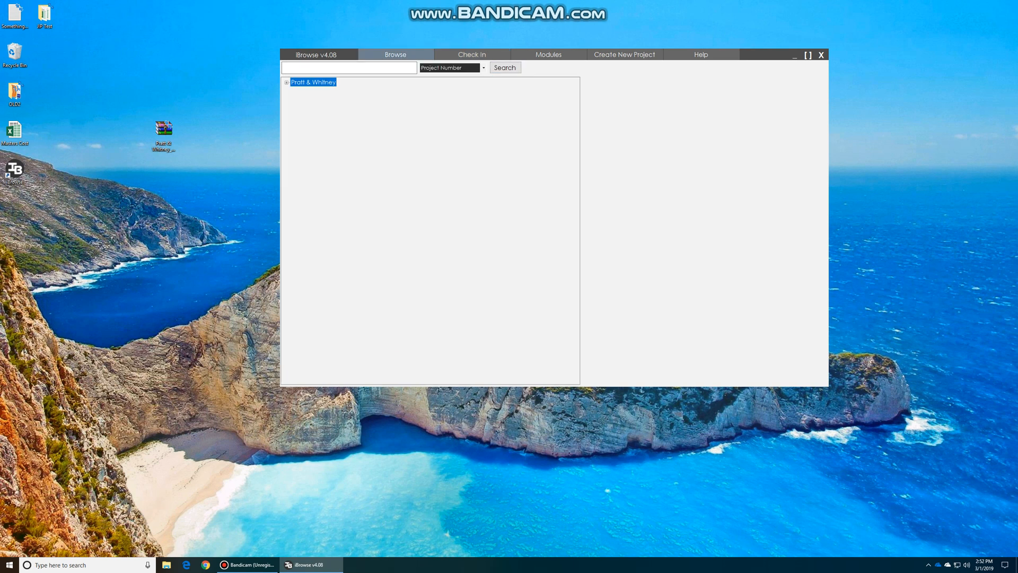
double_click(313, 82)
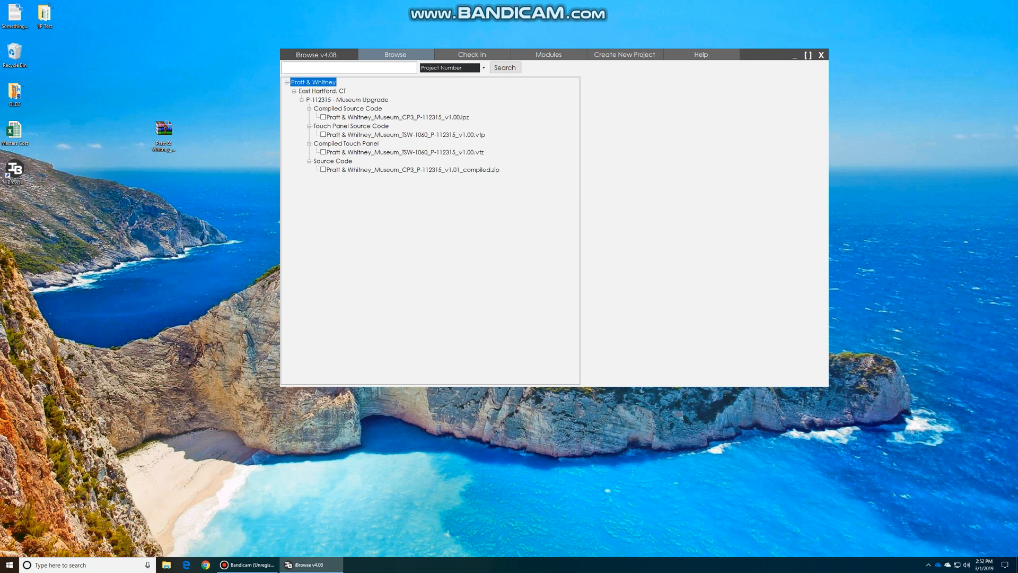
left_click(412, 170)
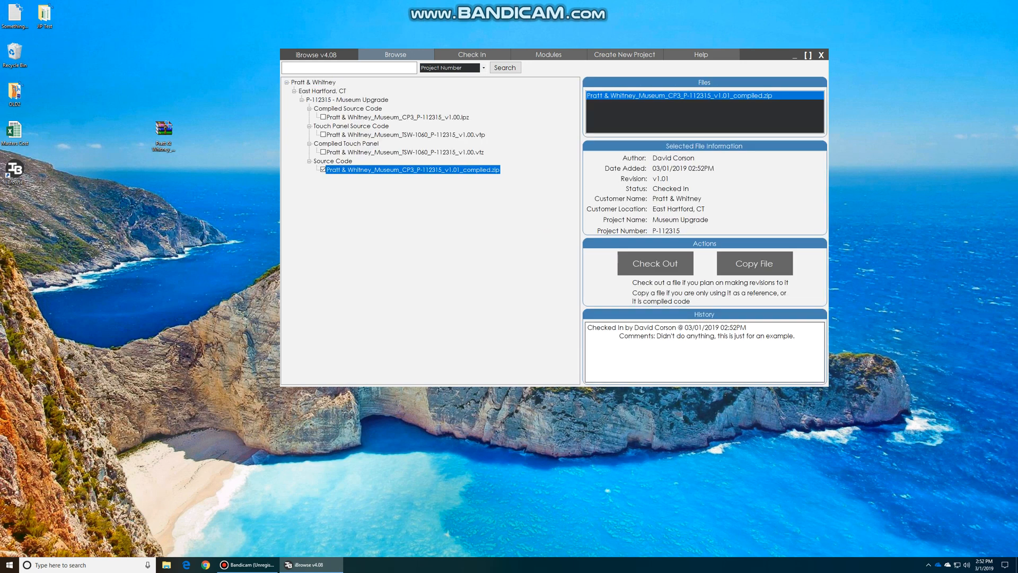
Review the check-in history and comment recorded for the v1.01 compiled .zip, and deselect the file.
mouse_move(802, 339)
left_mouse_down()
mouse_move(587, 327)
mouse_move(789, 336)
left_mouse_up()
left_click(643, 327)
left_click(789, 336)
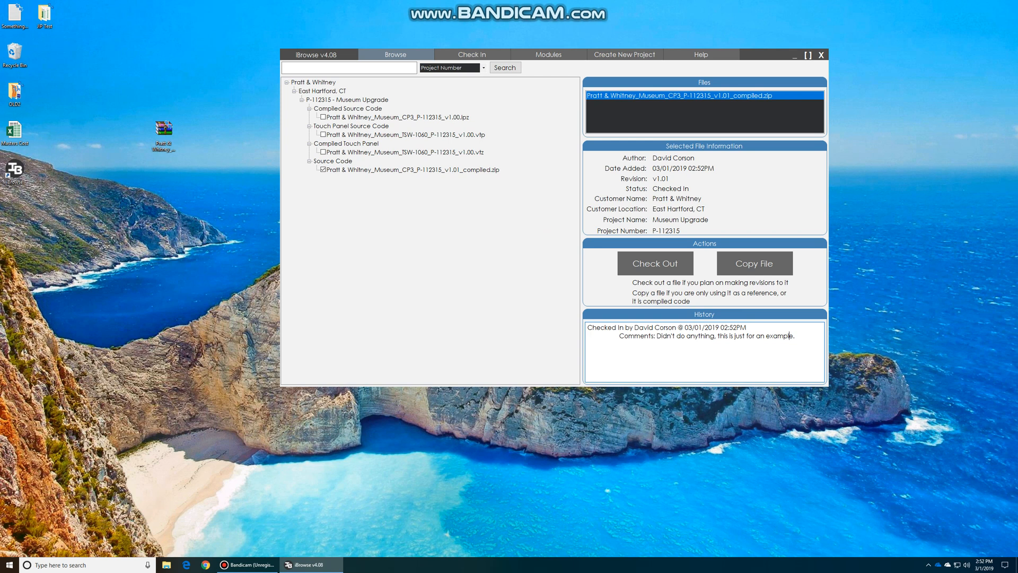
left_click(323, 170)
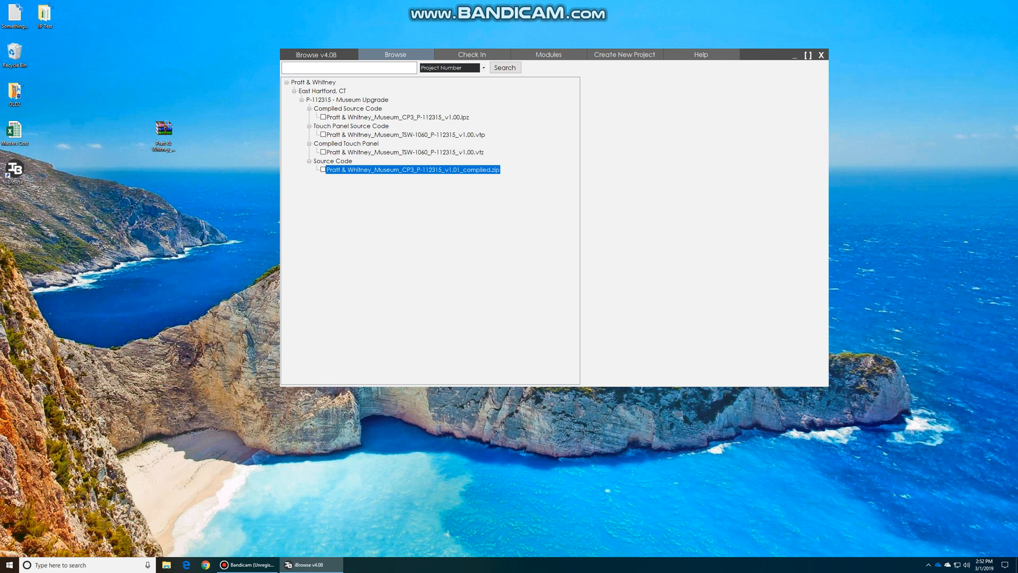
Move the iBrowse window slightly lower and select the Museum Upgrade project under East Hartford, CT to bring up its project options.
left_click_drag(764, 55, 767, 93)
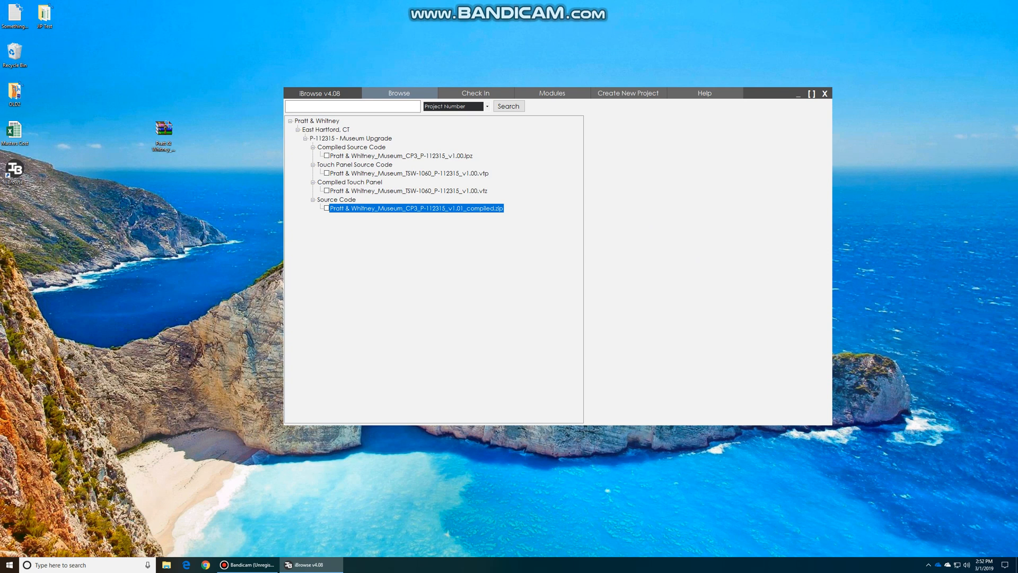
left_click(326, 129)
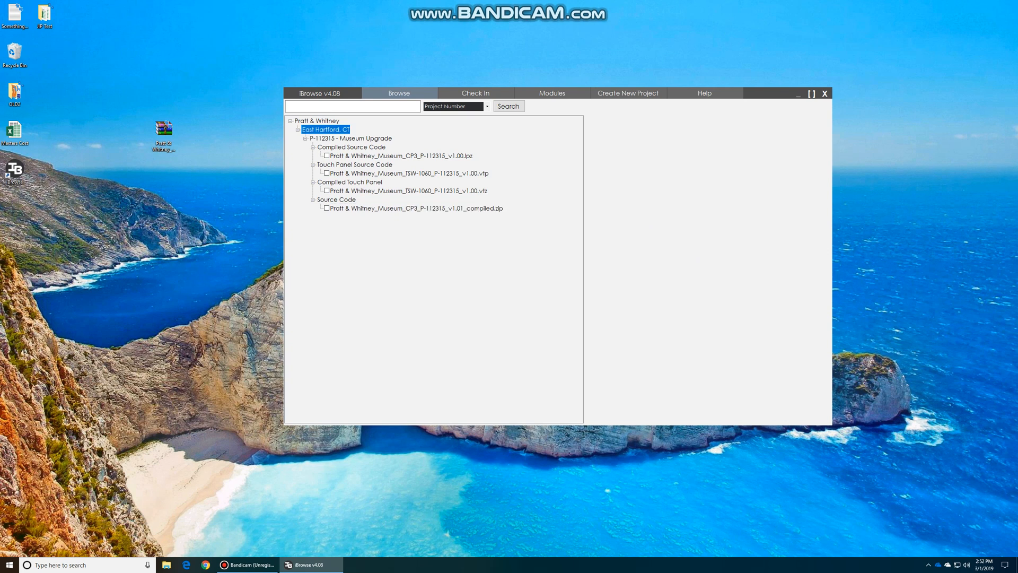
left_click(350, 139)
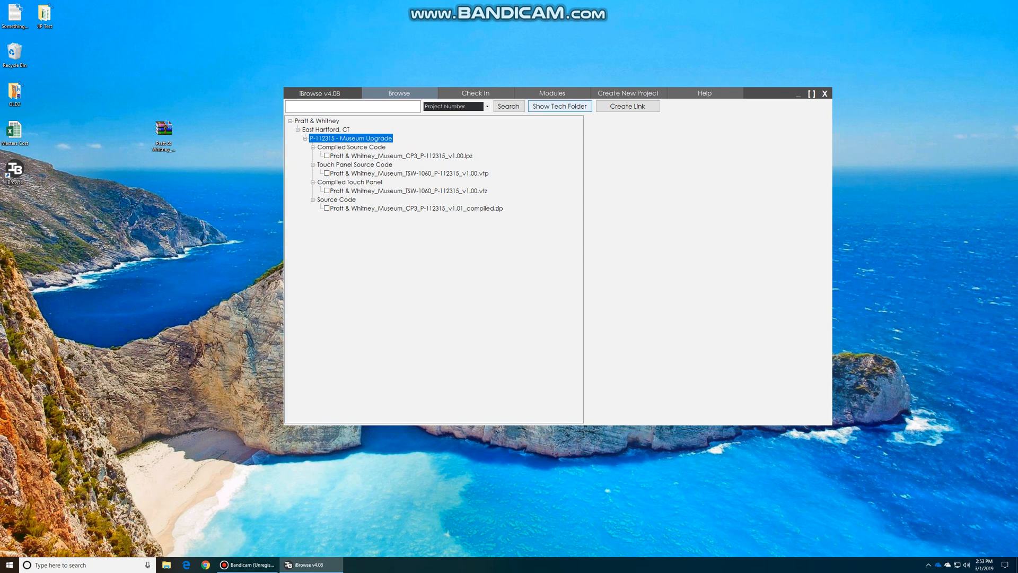
Show the Museum Upgrade project's tech folder, look through its QA and DSP subfolders, and close the folder window.
left_click(560, 106)
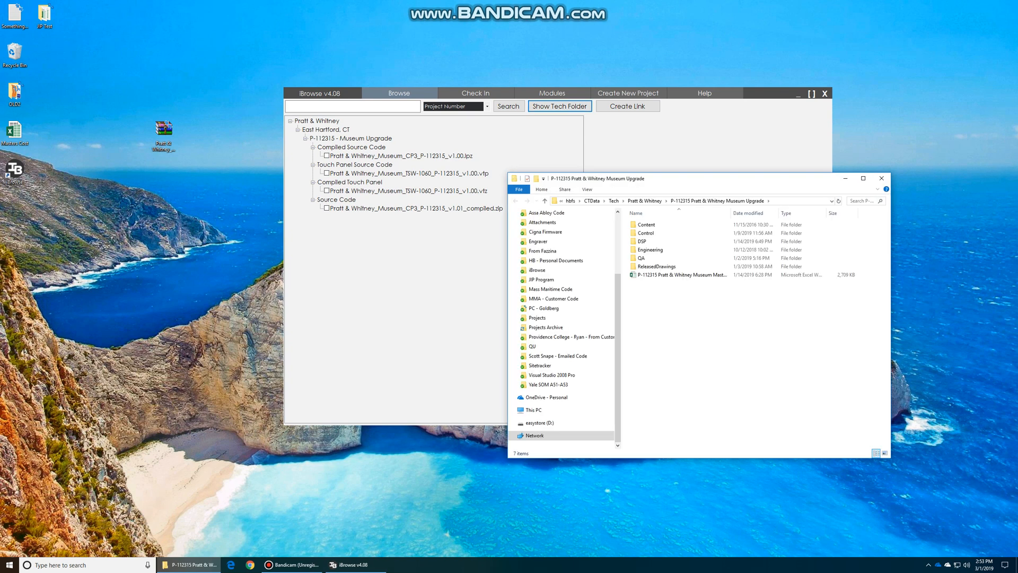
left_click_drag(681, 176, 555, 180)
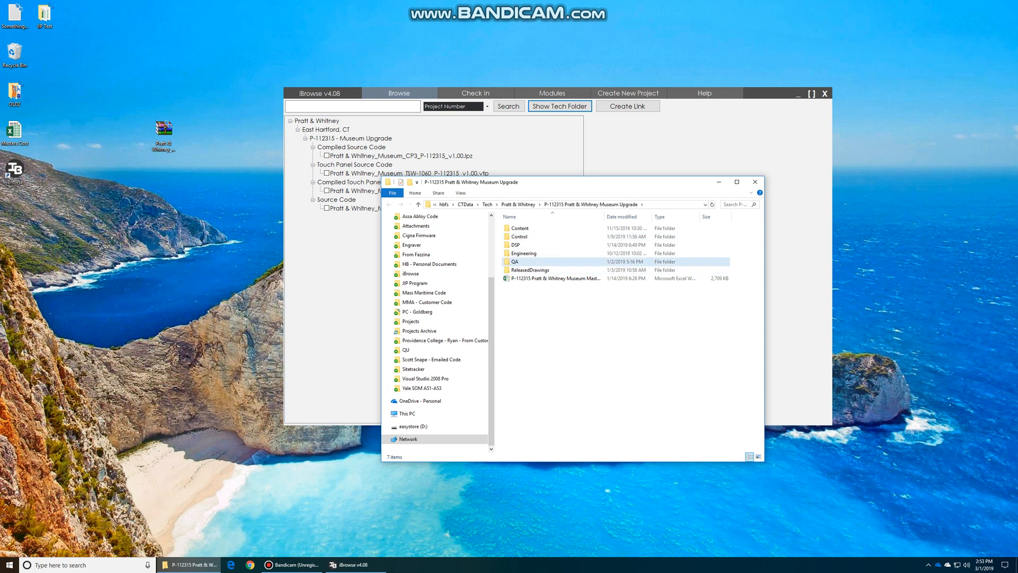
double_click(517, 261)
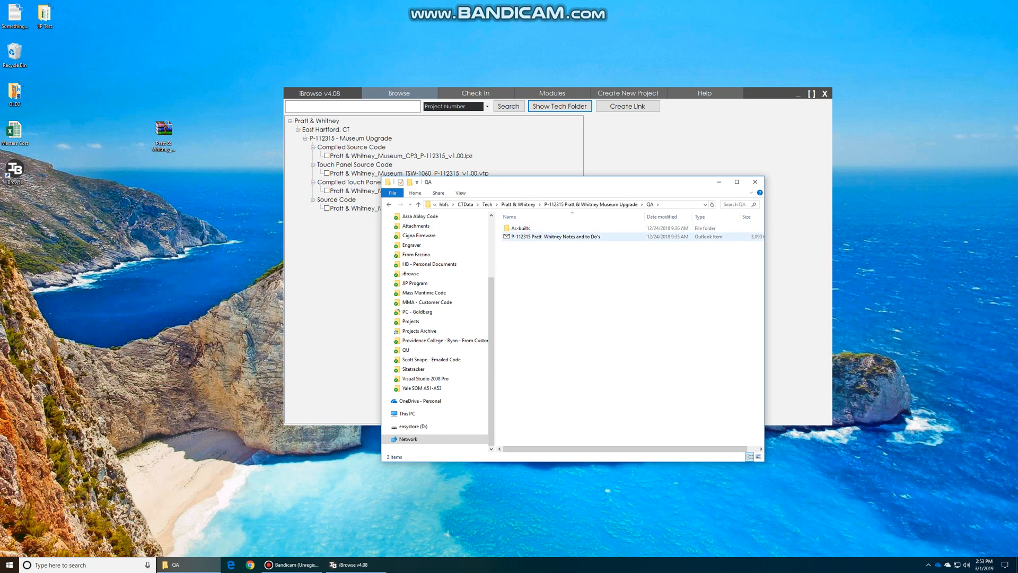
key("alt+Left")
double_click(517, 245)
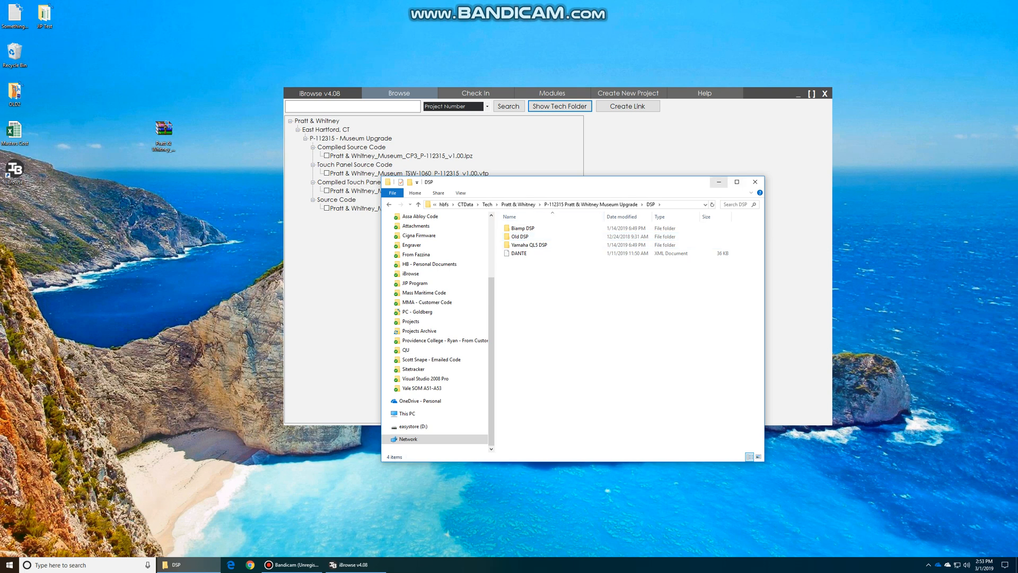
left_click(755, 182)
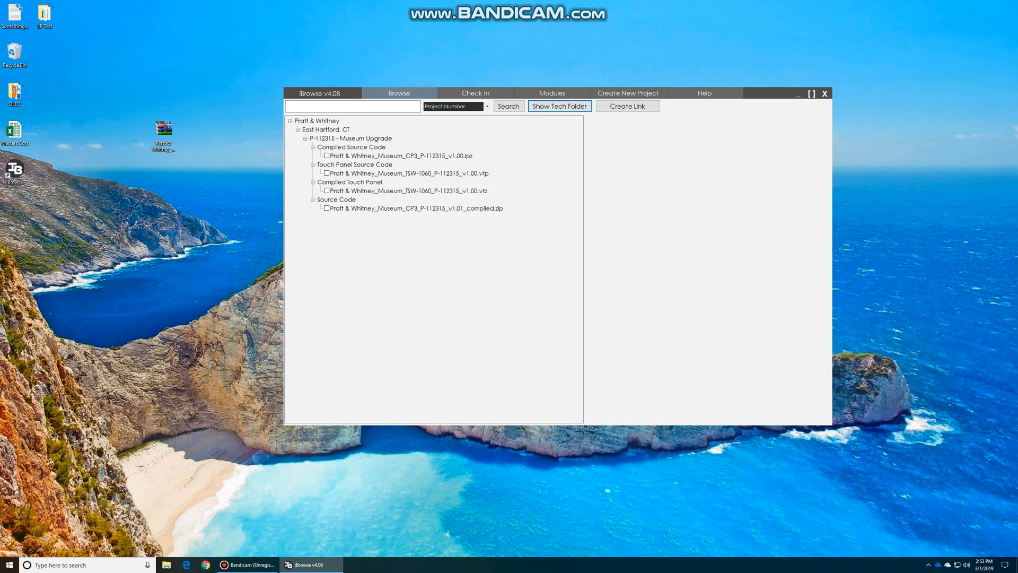
Select the CP3 v1.01 compiled .zip under Source Code and request its deletion, but decline to delete it.
left_click(416, 209)
left_click(327, 208)
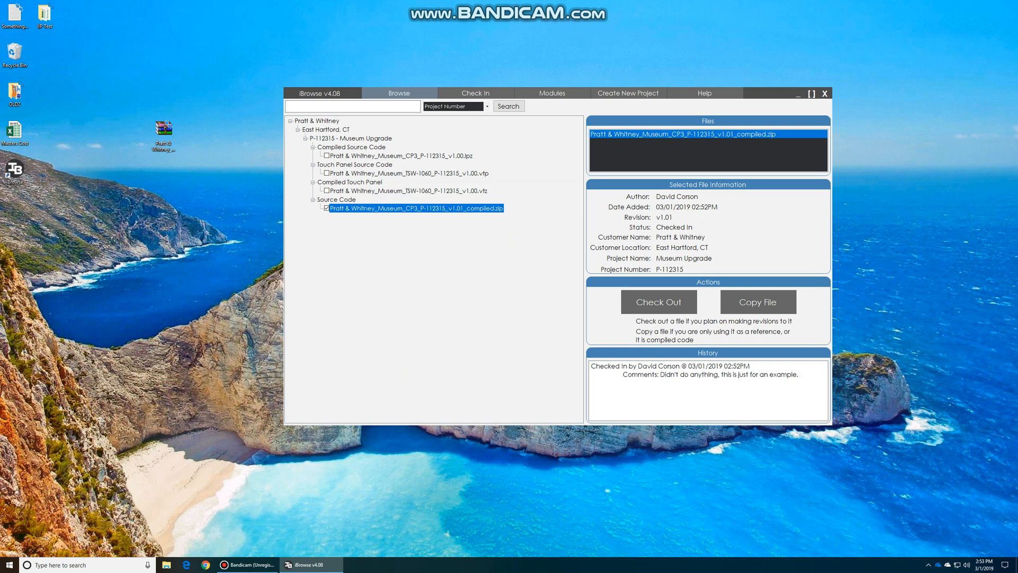
left_click(326, 208)
left_click(327, 208)
key("Delete")
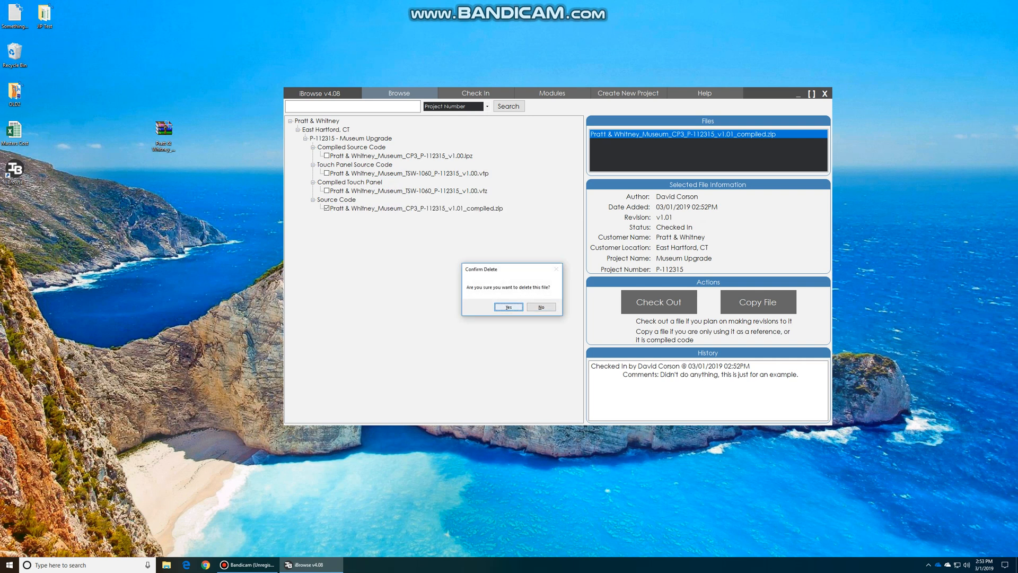
left_click(541, 307)
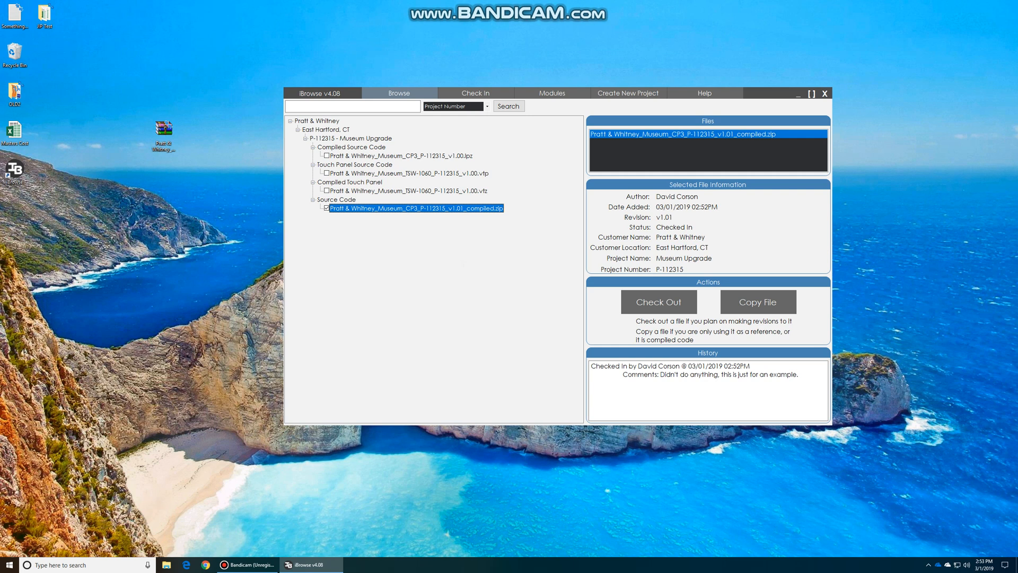